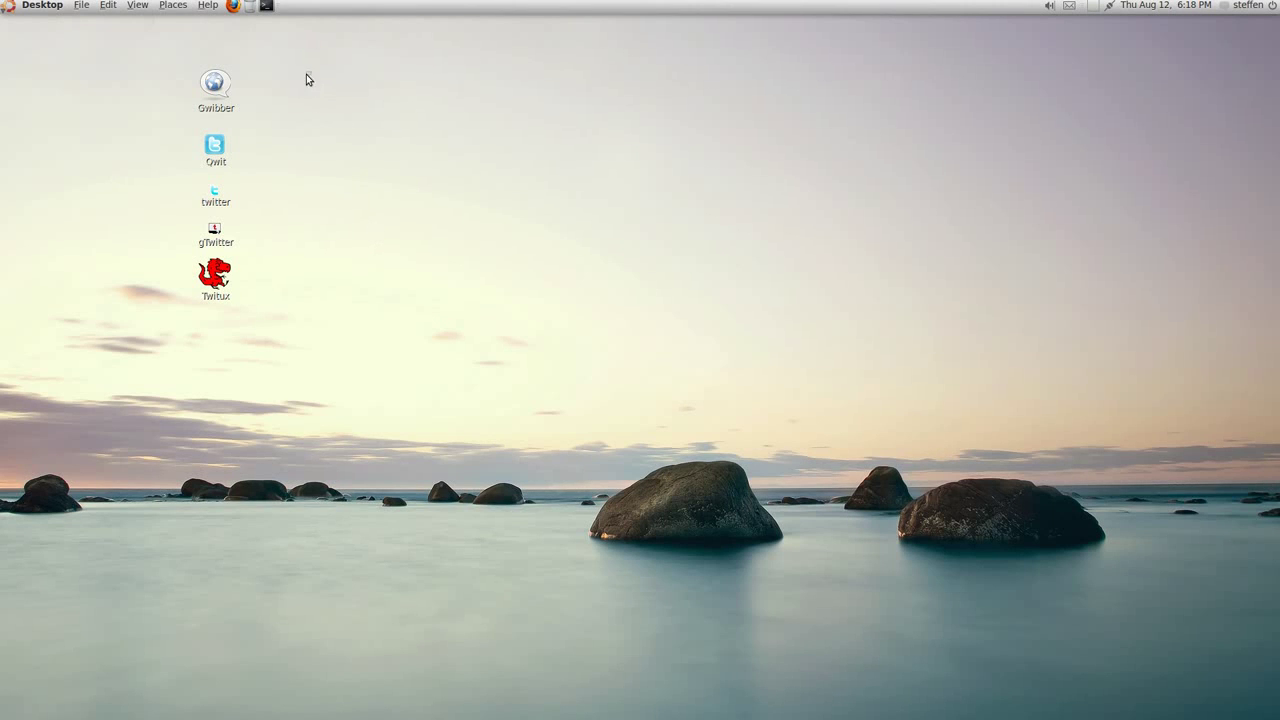
{"action": "left_click_drag", "start_coordinate": [310, 71], "coordinate": [174, 313]}
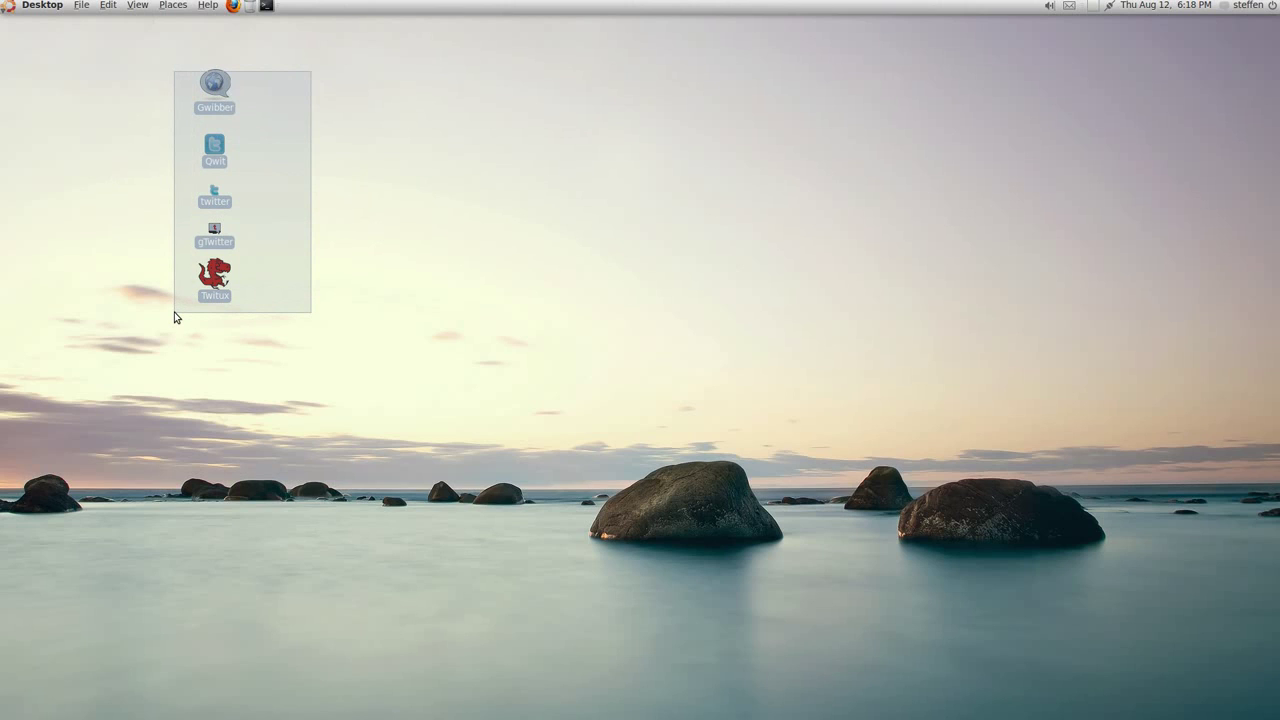
{"action": "left_click_drag", "start_coordinate": [174, 317], "coordinate": [174, 317]}
{"action": "left_click", "coordinate": [370, 210]}
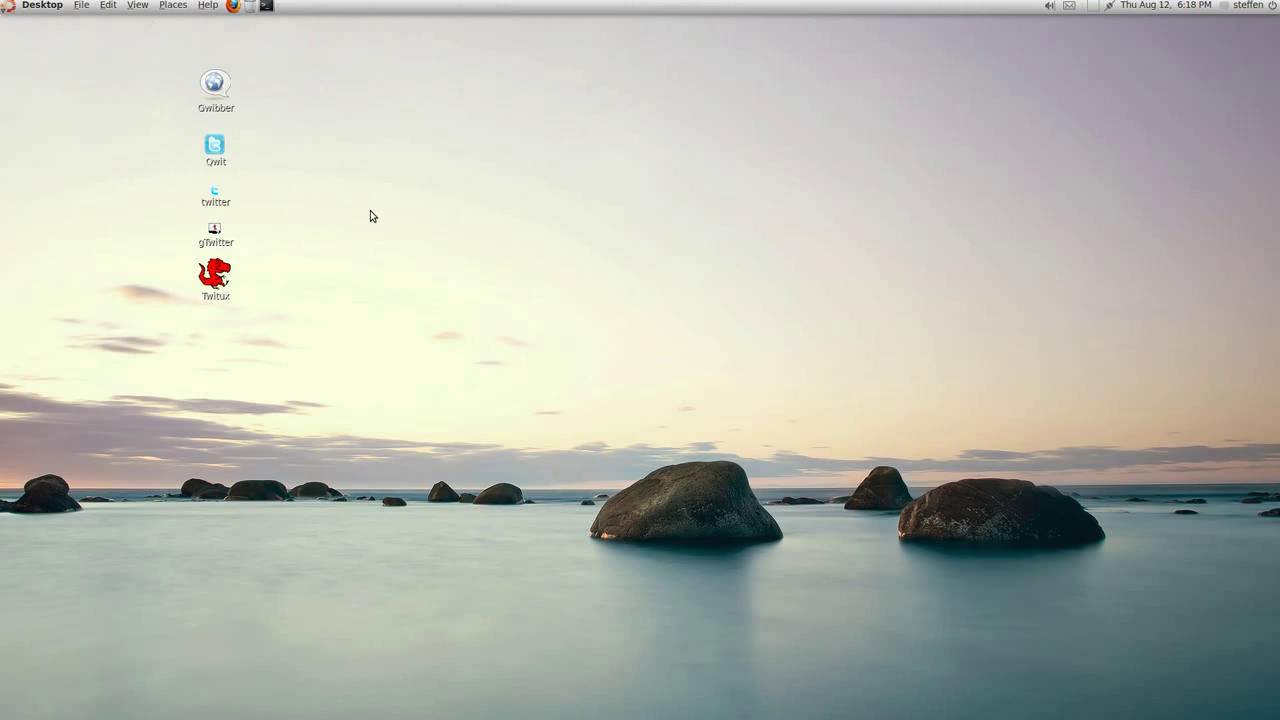
- Launch Twitux from the desktop and show its timeline window
{"action": "double_click", "coordinate": [215, 277]}
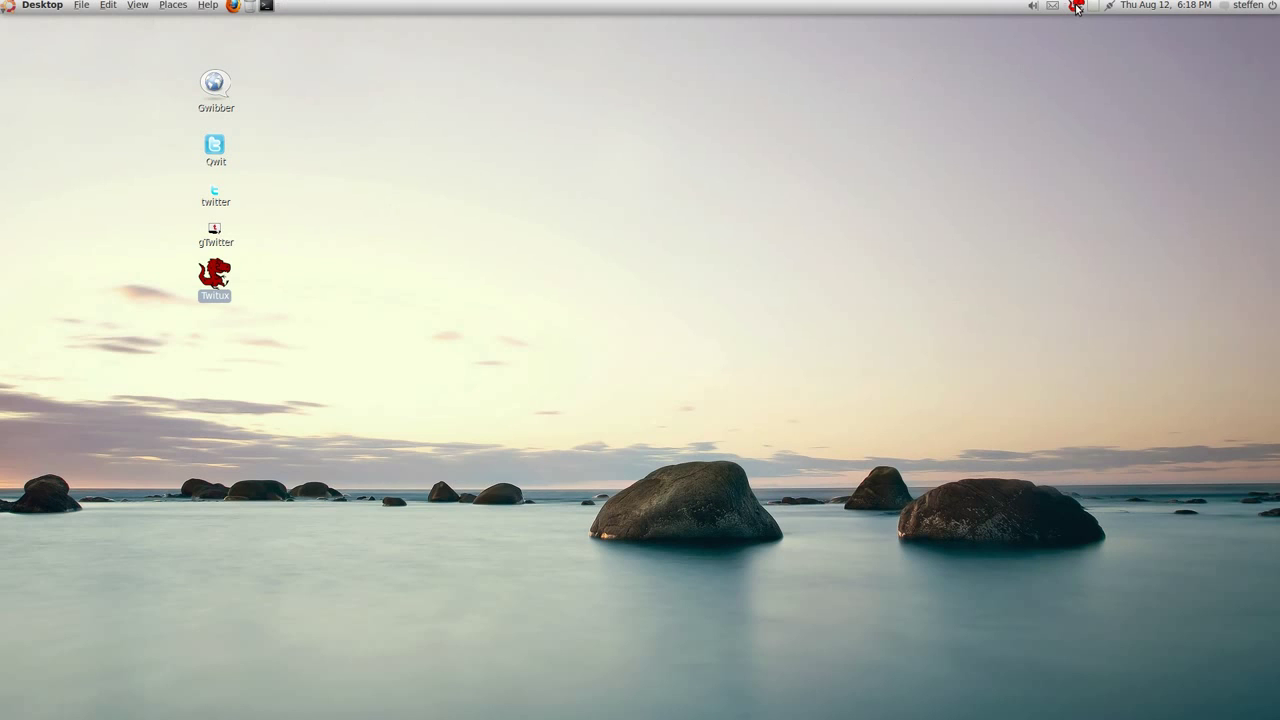
{"action": "left_click", "coordinate": [1077, 7]}
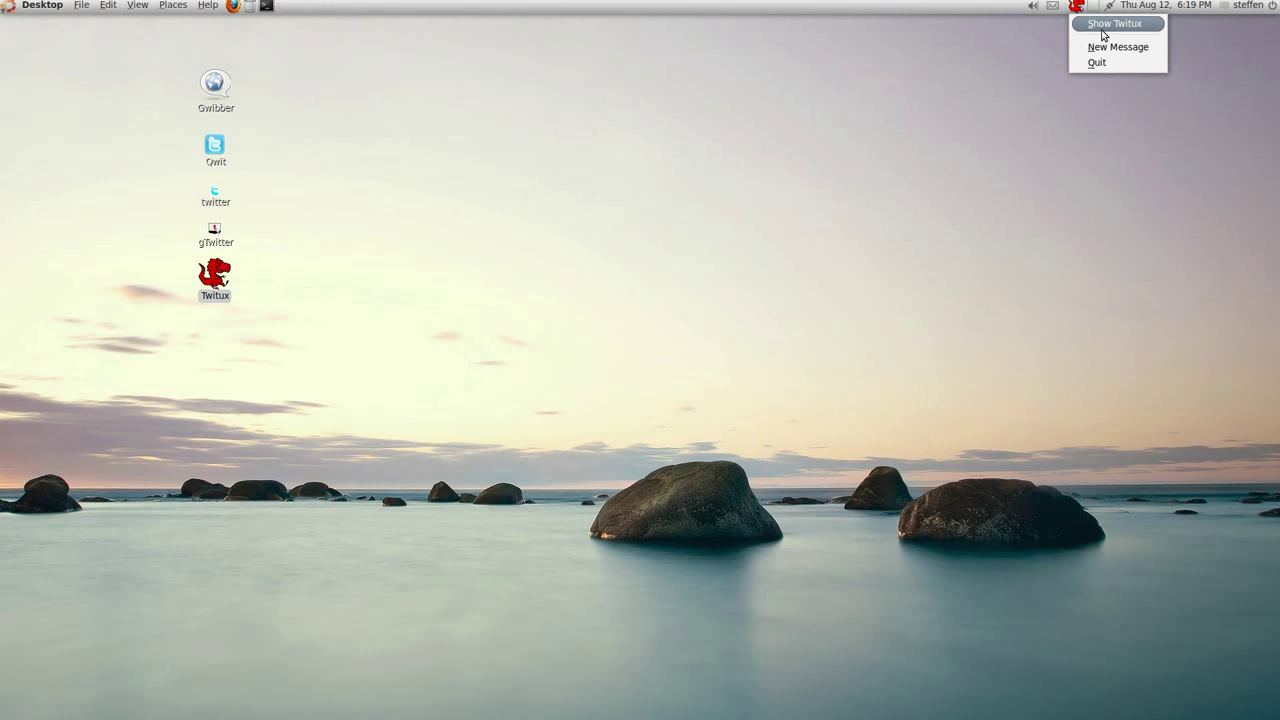
{"action": "left_click", "coordinate": [1104, 24]}
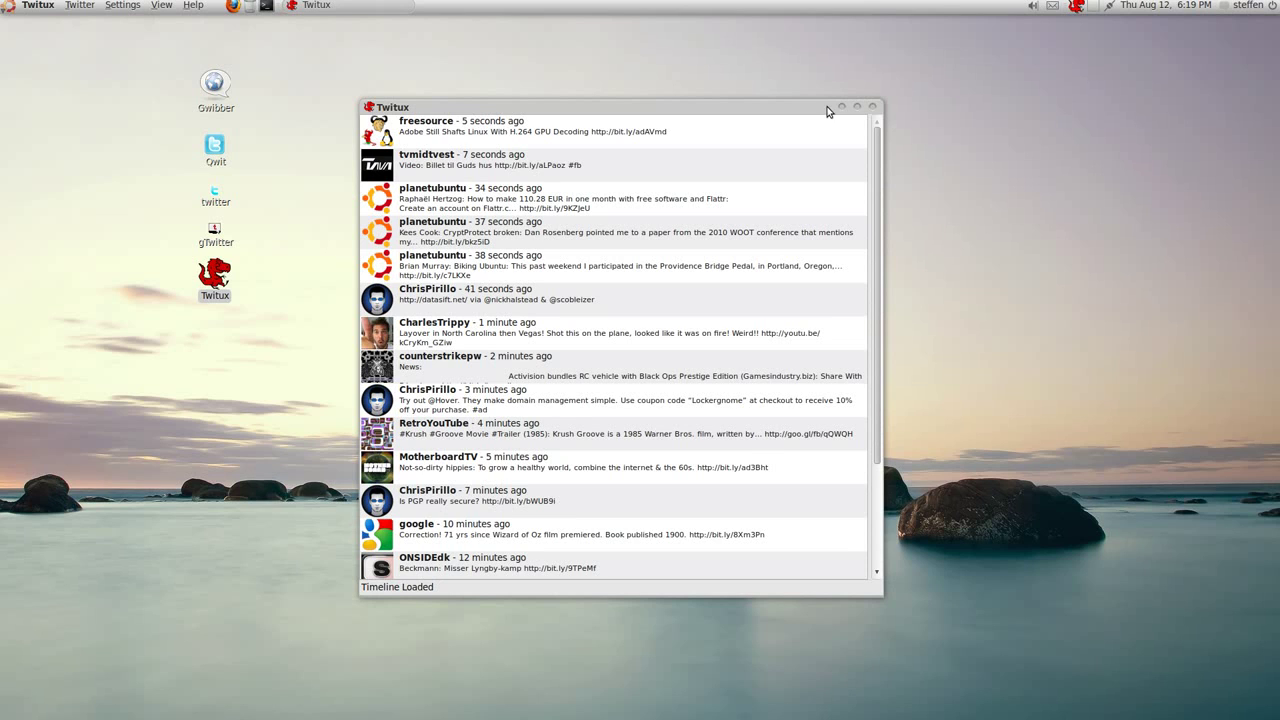
- Close the Twitux window and quit the program completely
{"action": "left_click", "coordinate": [873, 107]}
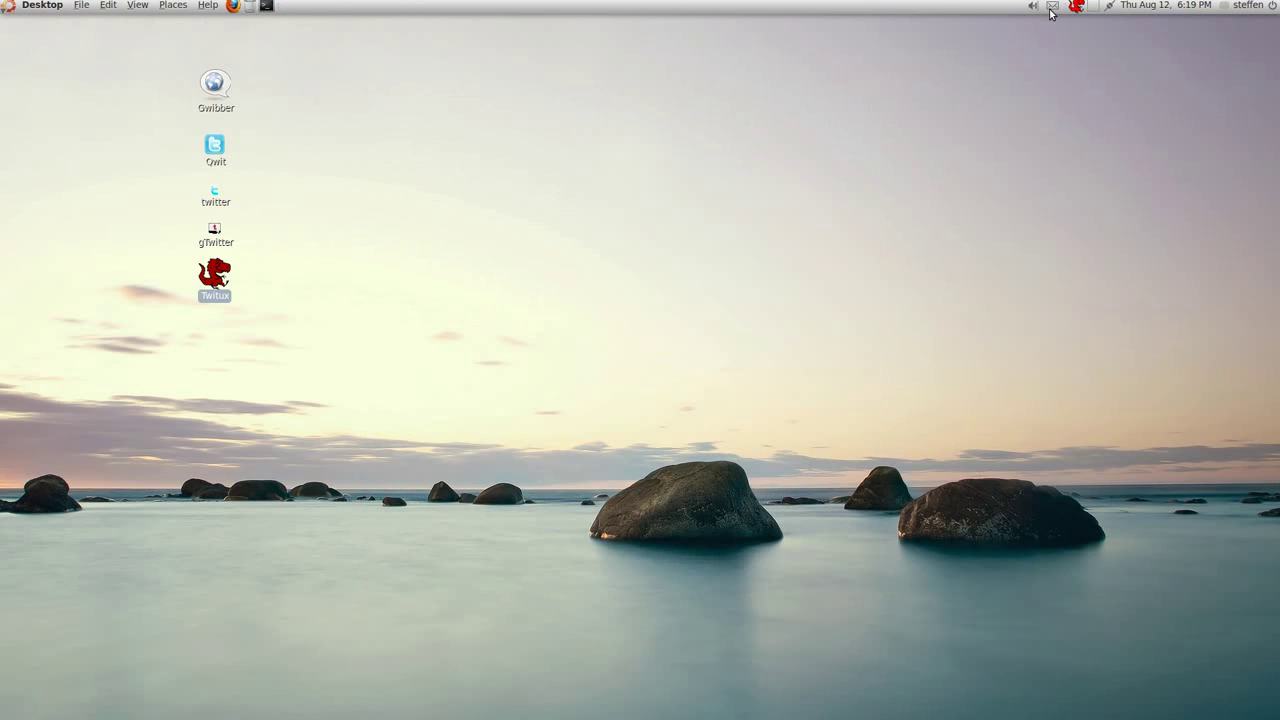
{"action": "left_click", "coordinate": [1078, 6]}
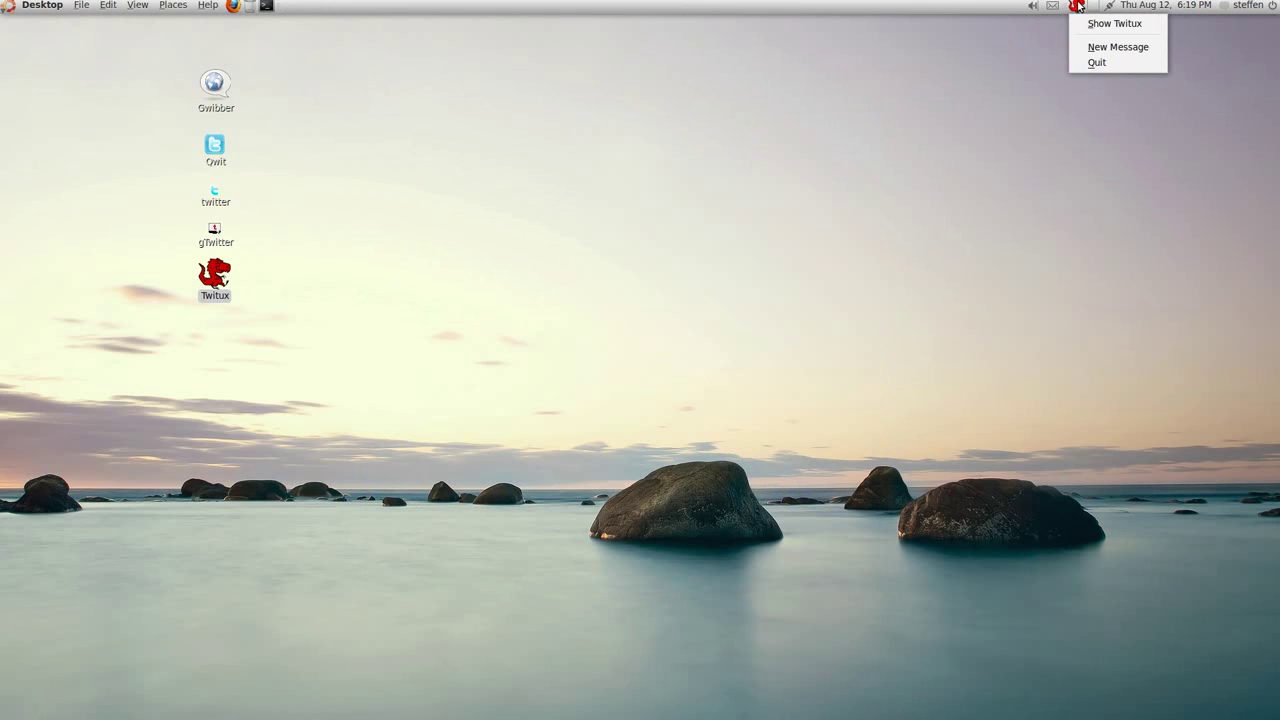
{"action": "left_click", "coordinate": [1090, 62]}
{"action": "left_click", "coordinate": [470, 244]}
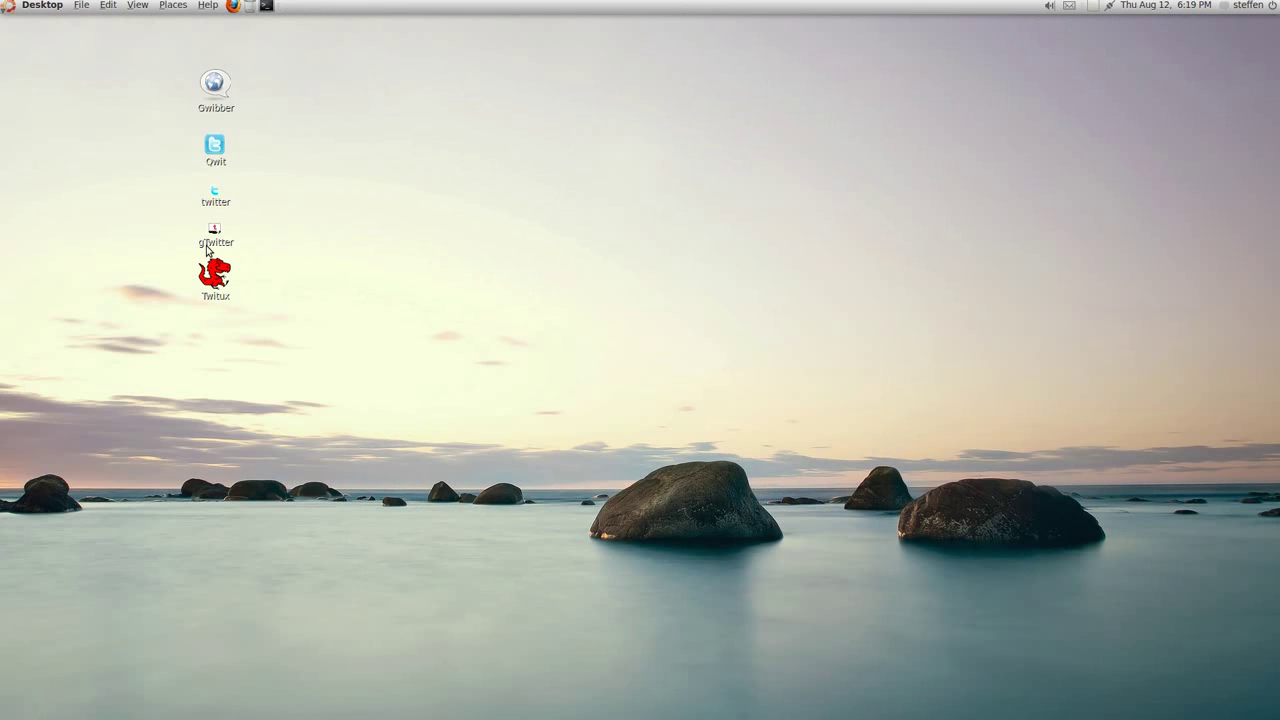
- Launch gTwitter, place its window near the middle of the desktop, and view individual tweets from its list
{"action": "left_click", "coordinate": [209, 246]}
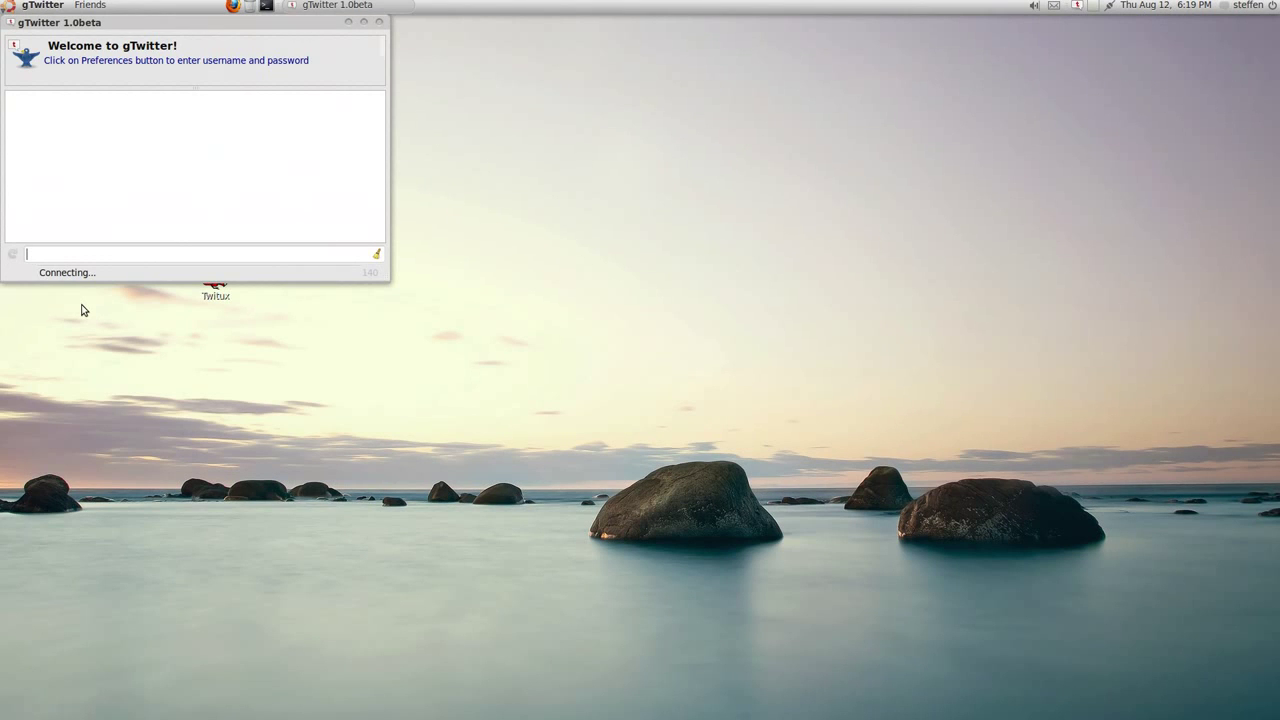
{"action": "left_click_drag", "start_coordinate": [168, 28], "coordinate": [595, 192]}
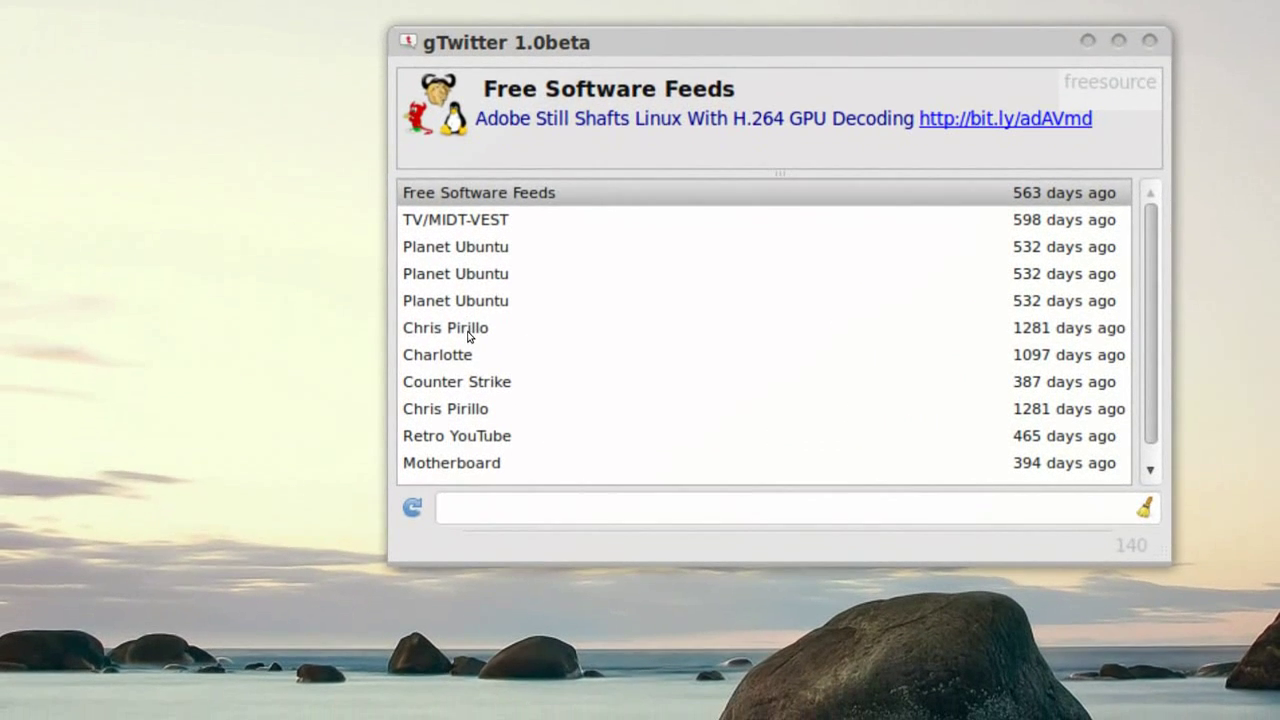
{"action": "left_click", "coordinate": [467, 333]}
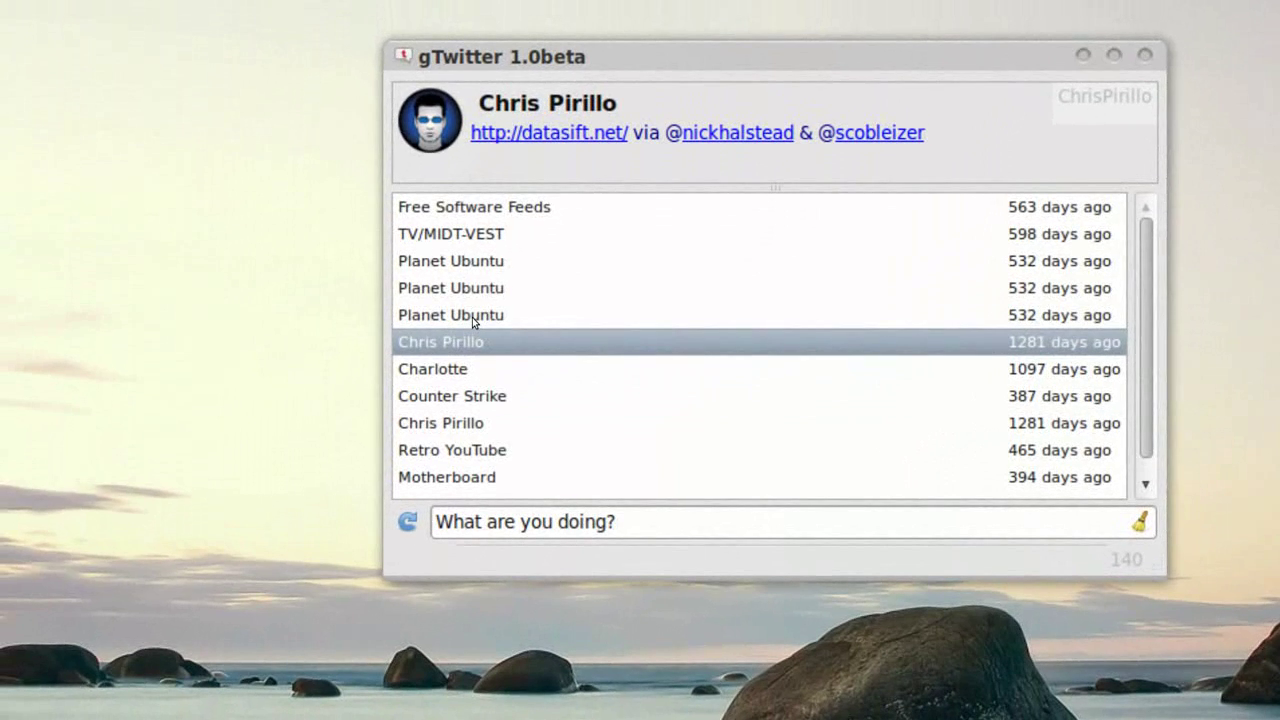
{"action": "left_click", "coordinate": [472, 317]}
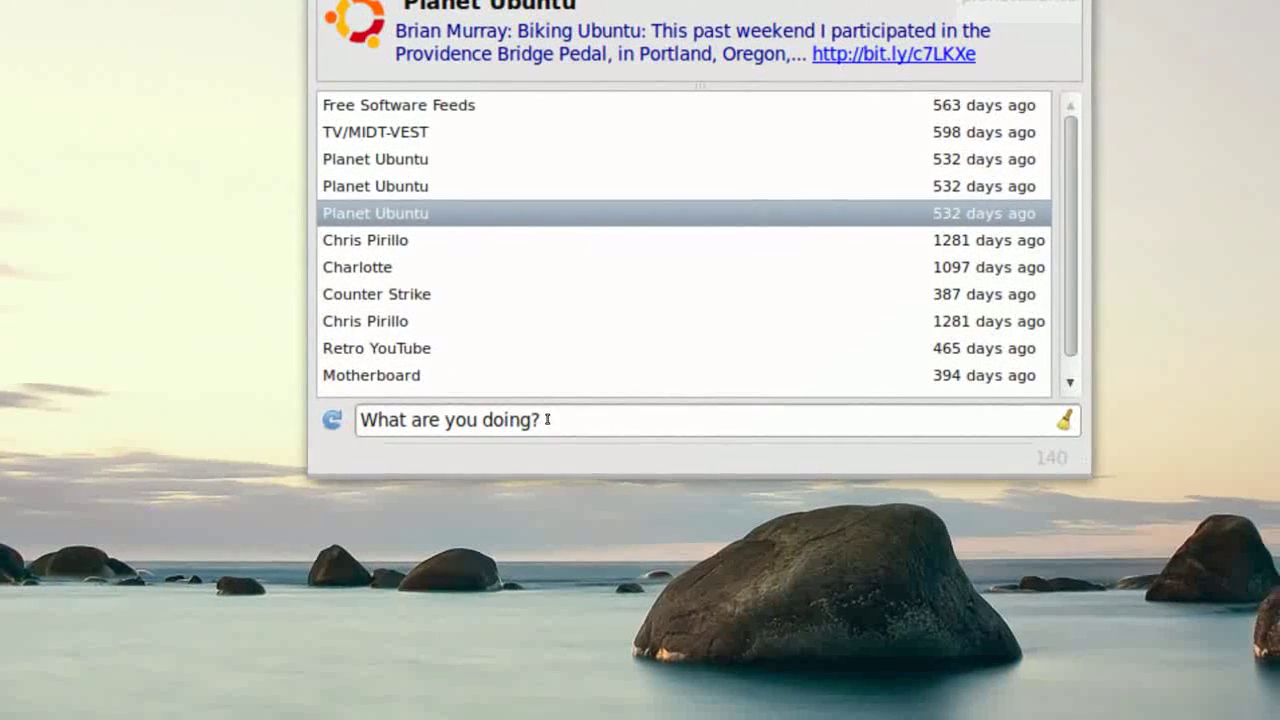
{"action": "left_click", "coordinate": [542, 422]}
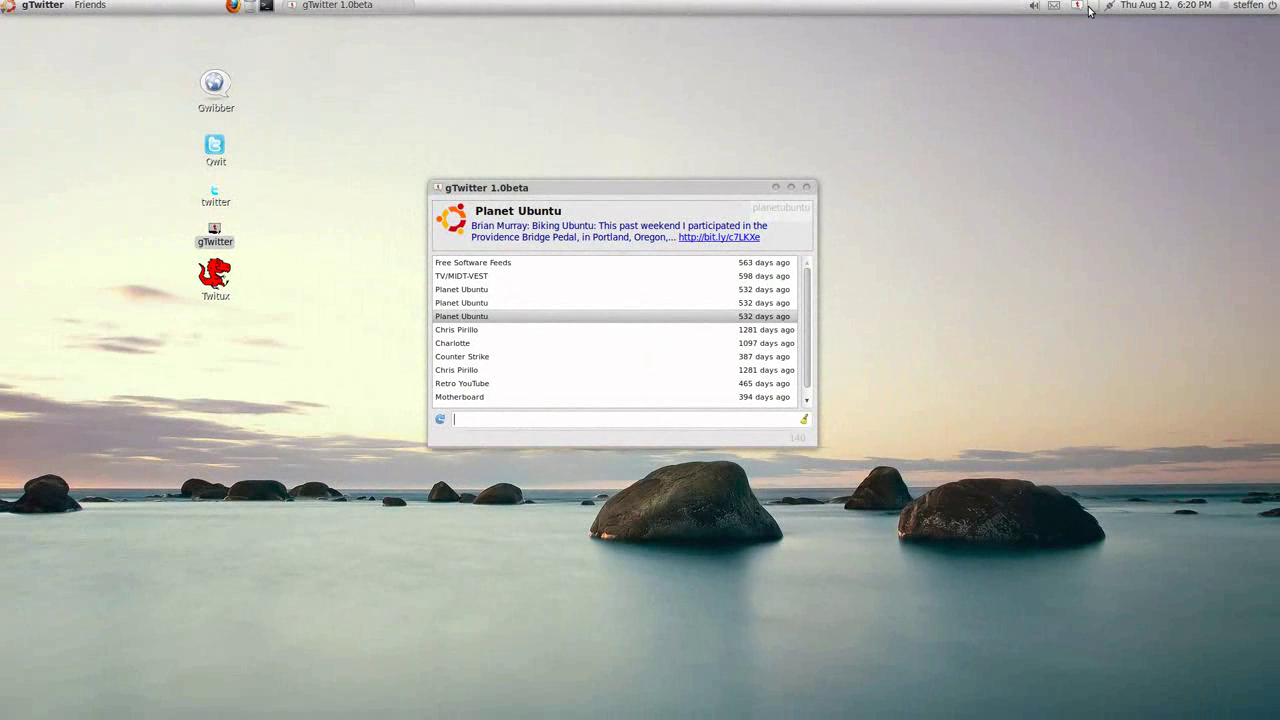
- Configure the gTwitter preferences to read the friends timeline on startup and refresh automatically every minute
{"action": "right_click", "coordinate": [1080, 7]}
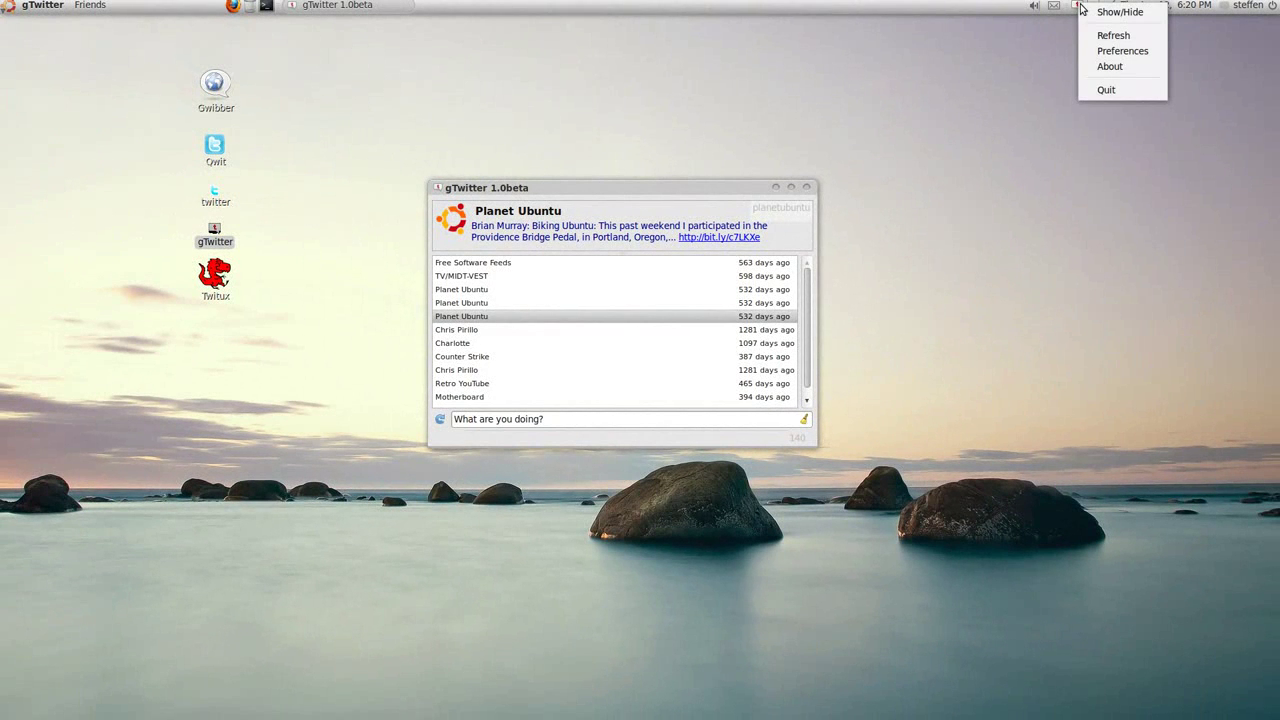
{"action": "left_click", "coordinate": [1094, 52]}
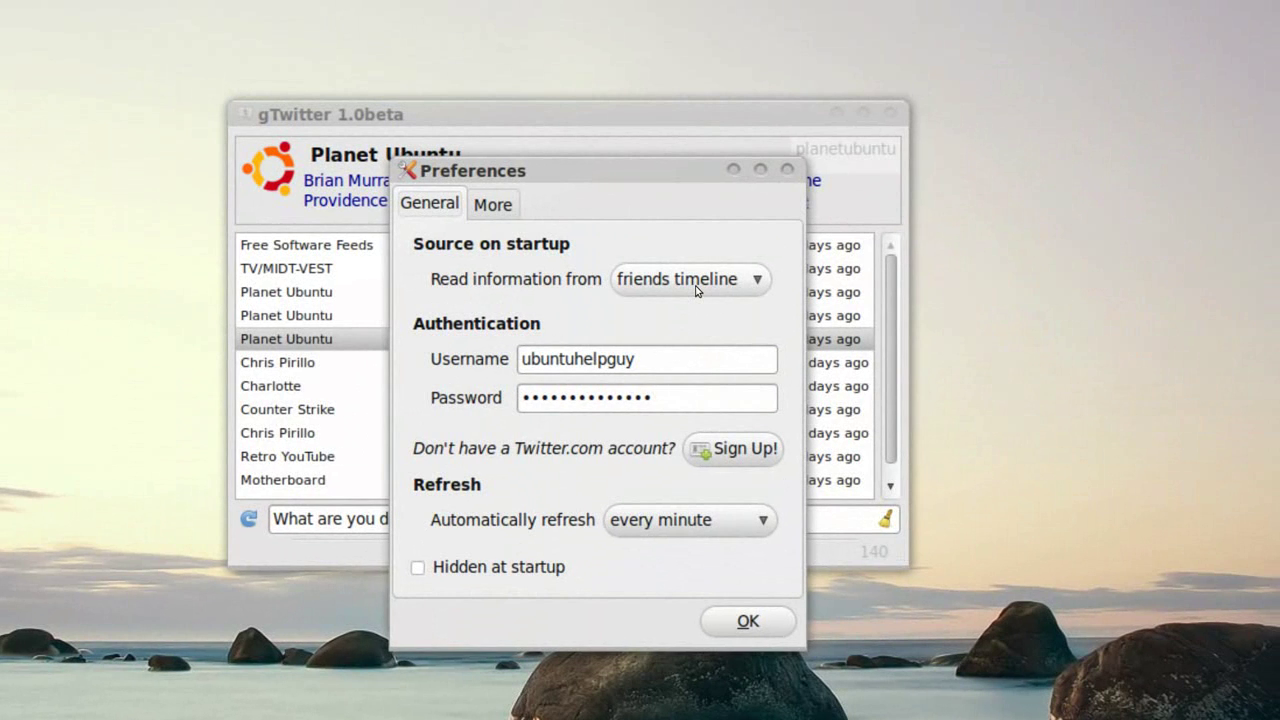
{"action": "left_click", "coordinate": [697, 290]}
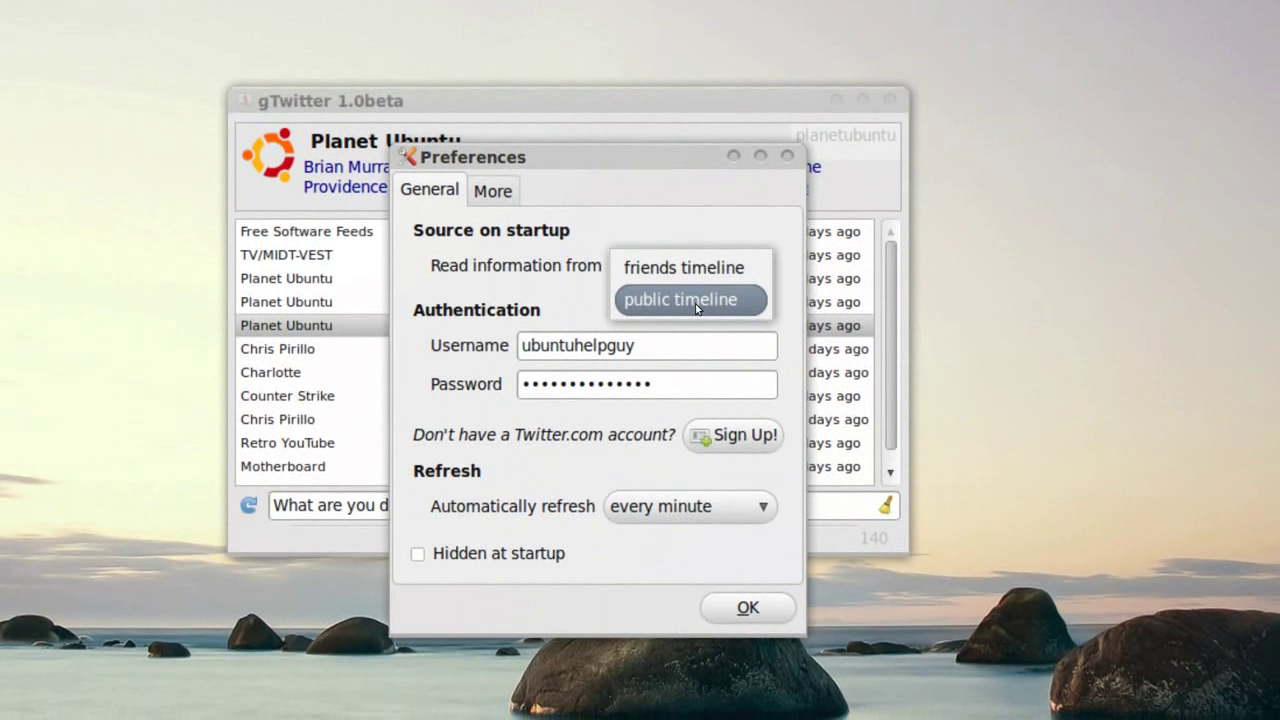
{"action": "left_click", "coordinate": [684, 267]}
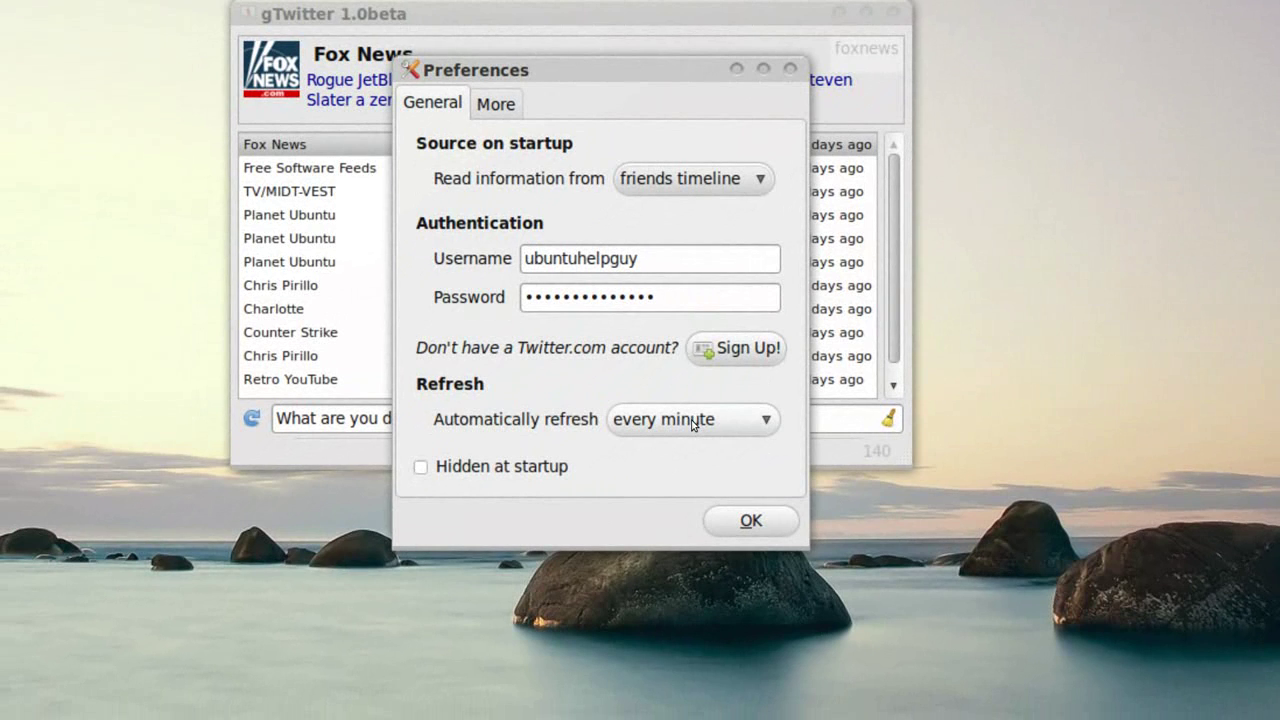
{"action": "left_click", "coordinate": [691, 424]}
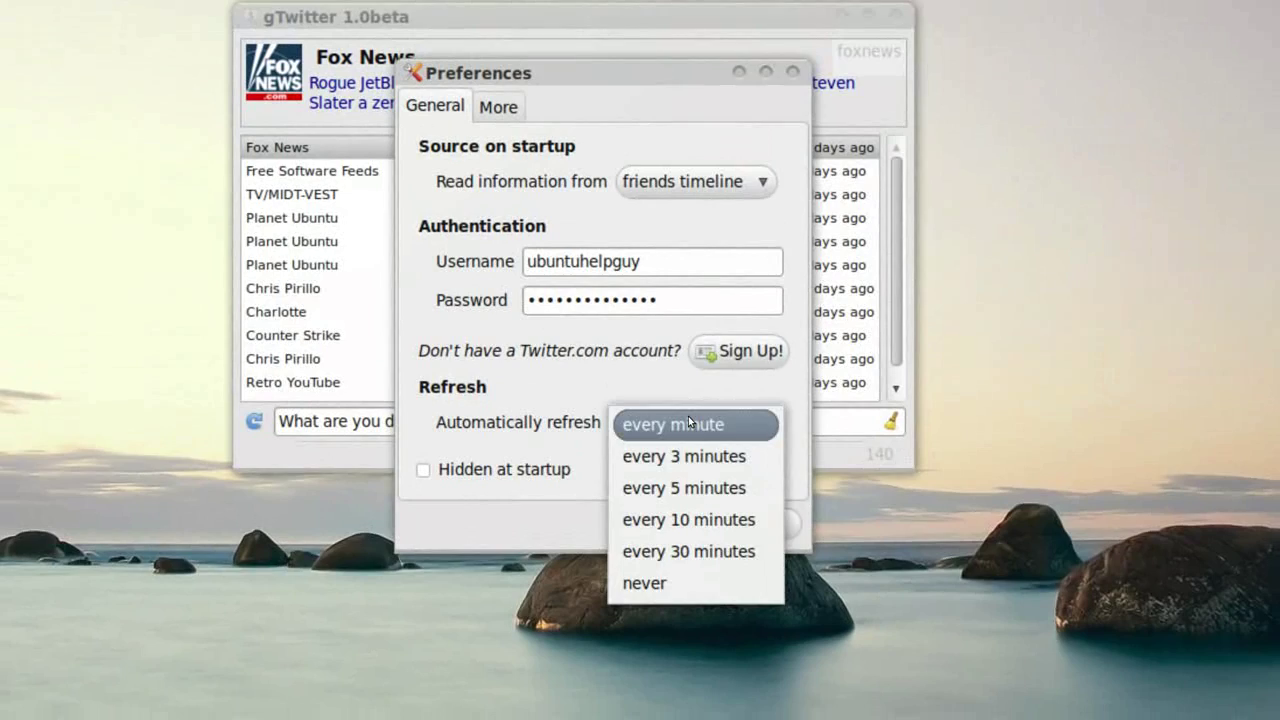
{"action": "left_click", "coordinate": [690, 428]}
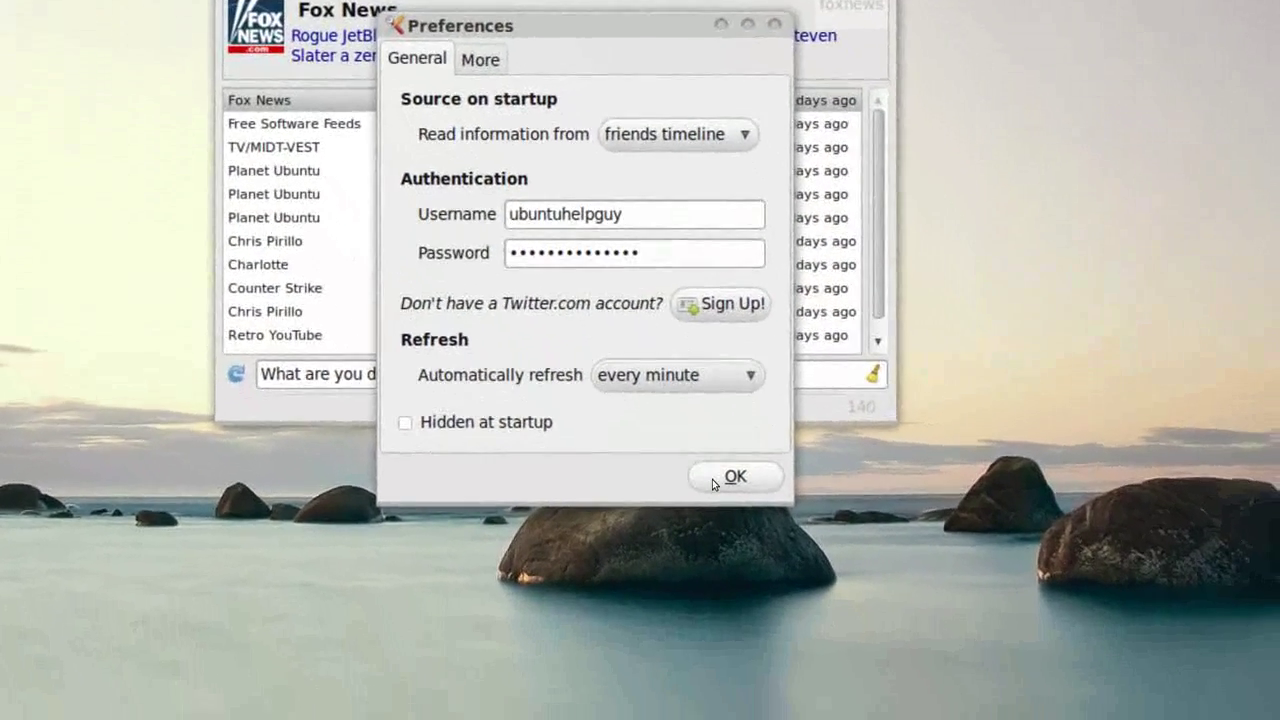
{"action": "left_click", "coordinate": [714, 482]}
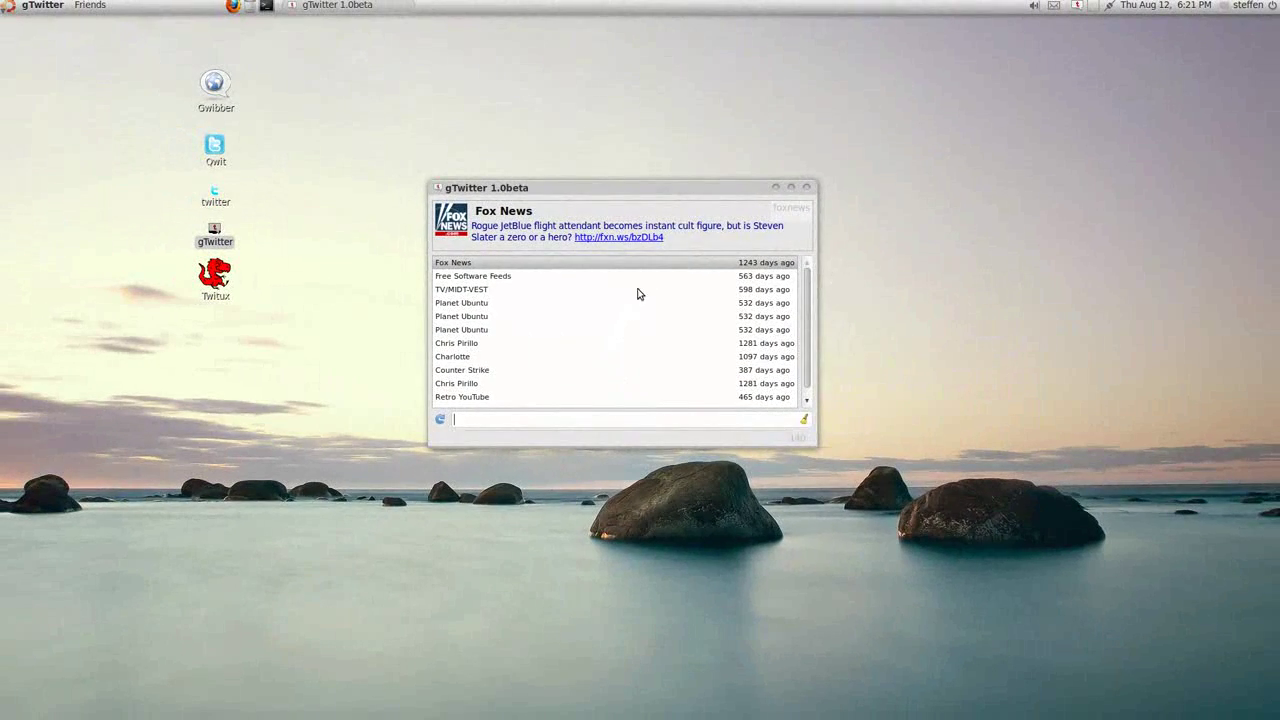
- Close the gTwitter window and quit the program completely
{"action": "left_click", "coordinate": [807, 188]}
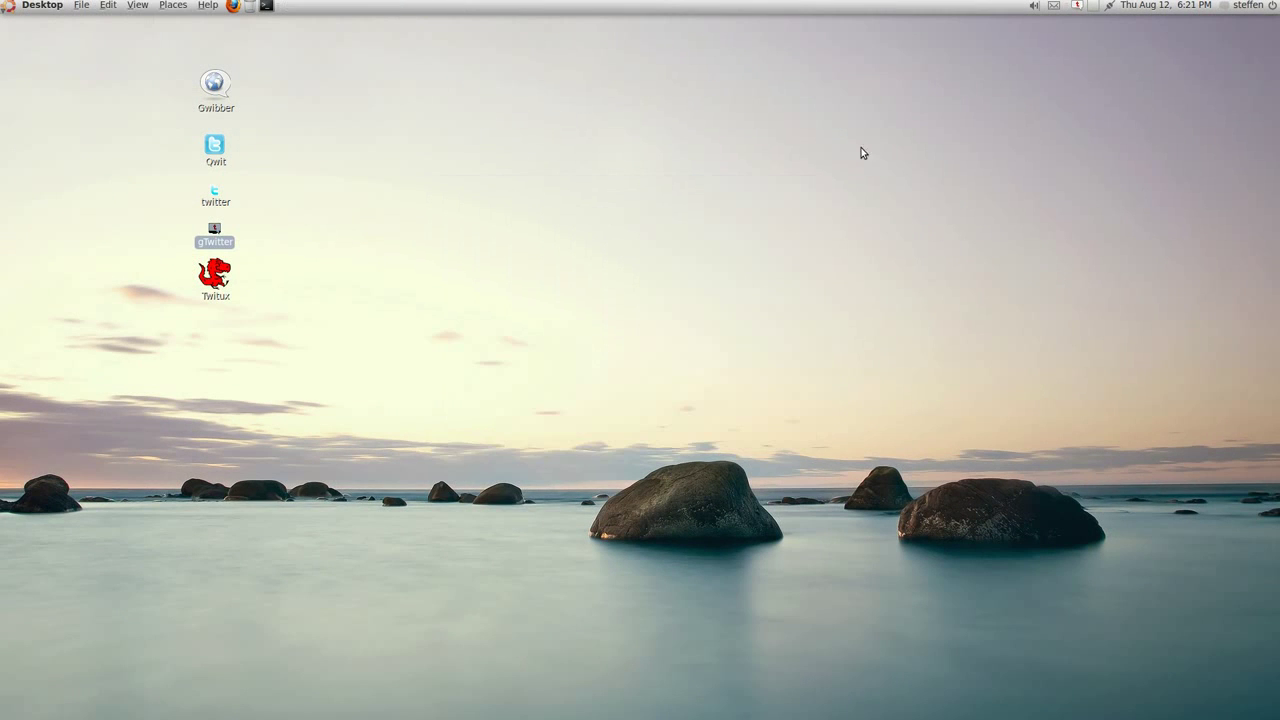
{"action": "right_click", "coordinate": [1077, 9]}
{"action": "left_click", "coordinate": [1097, 90]}
- Launch the twitter desktop web app, sign in with the prefilled account credentials, and dismiss the security warning
{"action": "left_click", "coordinate": [213, 198]}
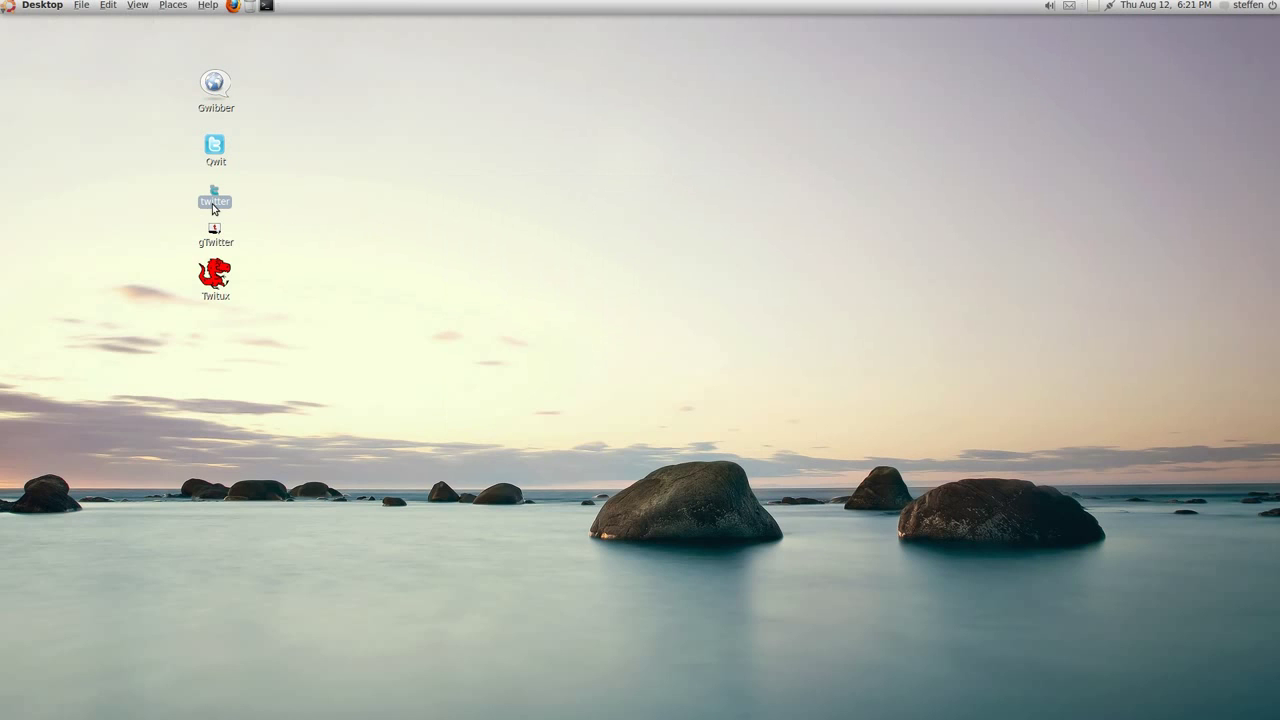
{"action": "double_click", "coordinate": [212, 205]}
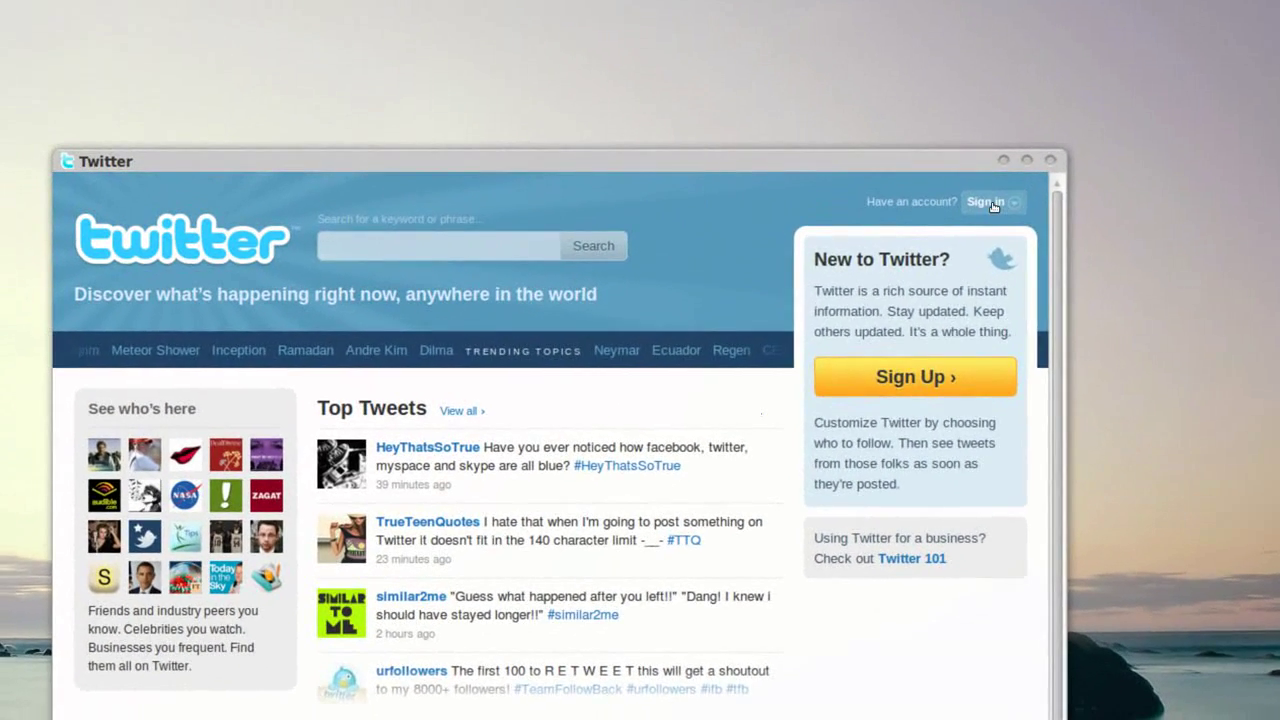
{"action": "left_click", "coordinate": [975, 209]}
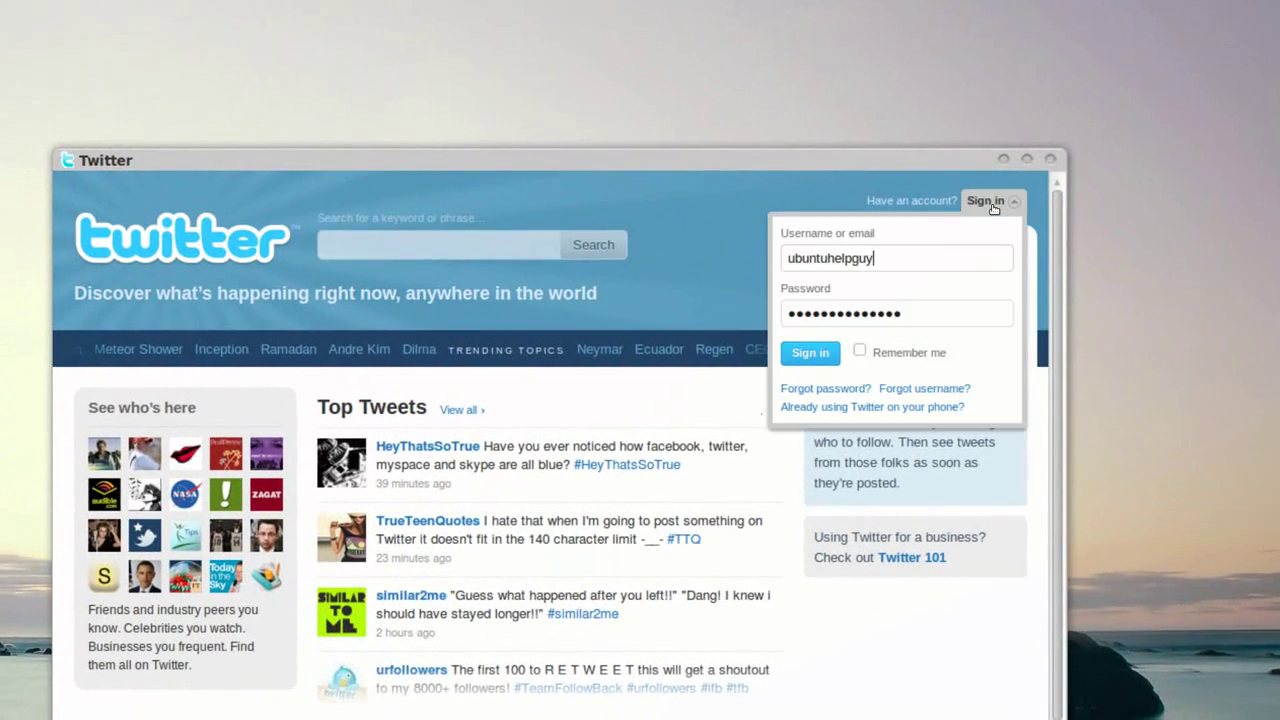
{"action": "left_click", "coordinate": [838, 324]}
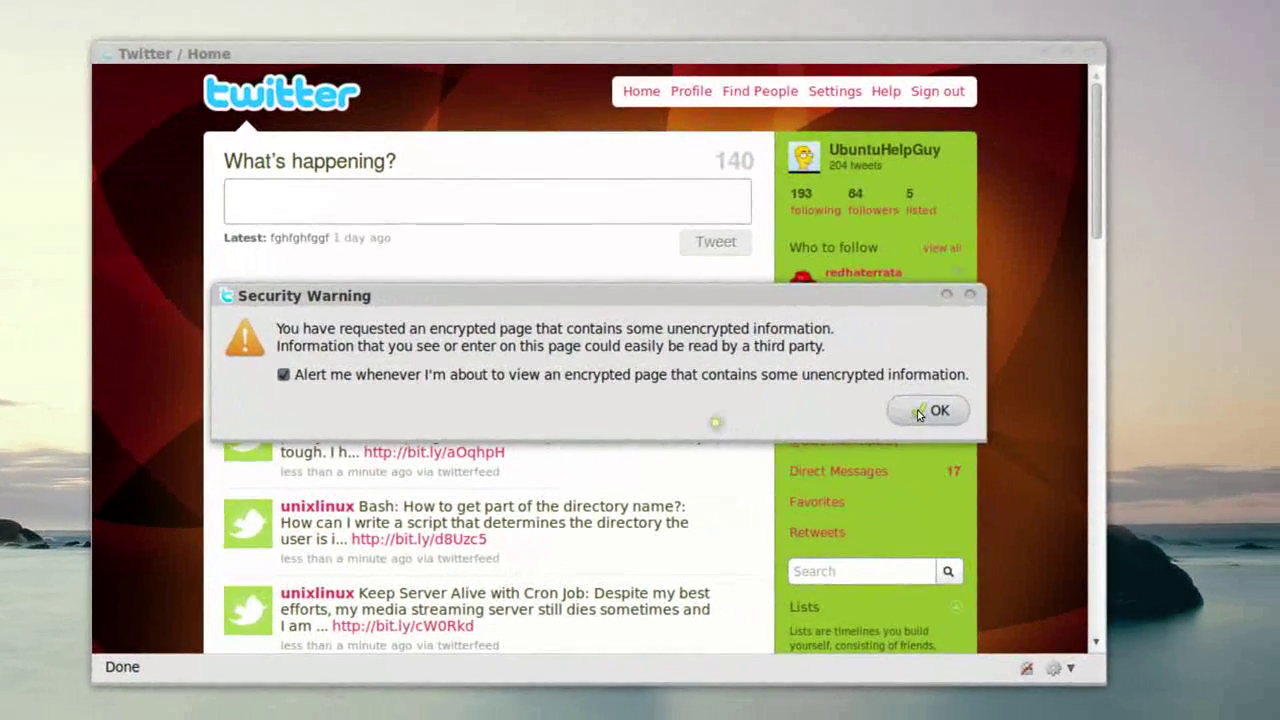
{"action": "left_click", "coordinate": [918, 414]}
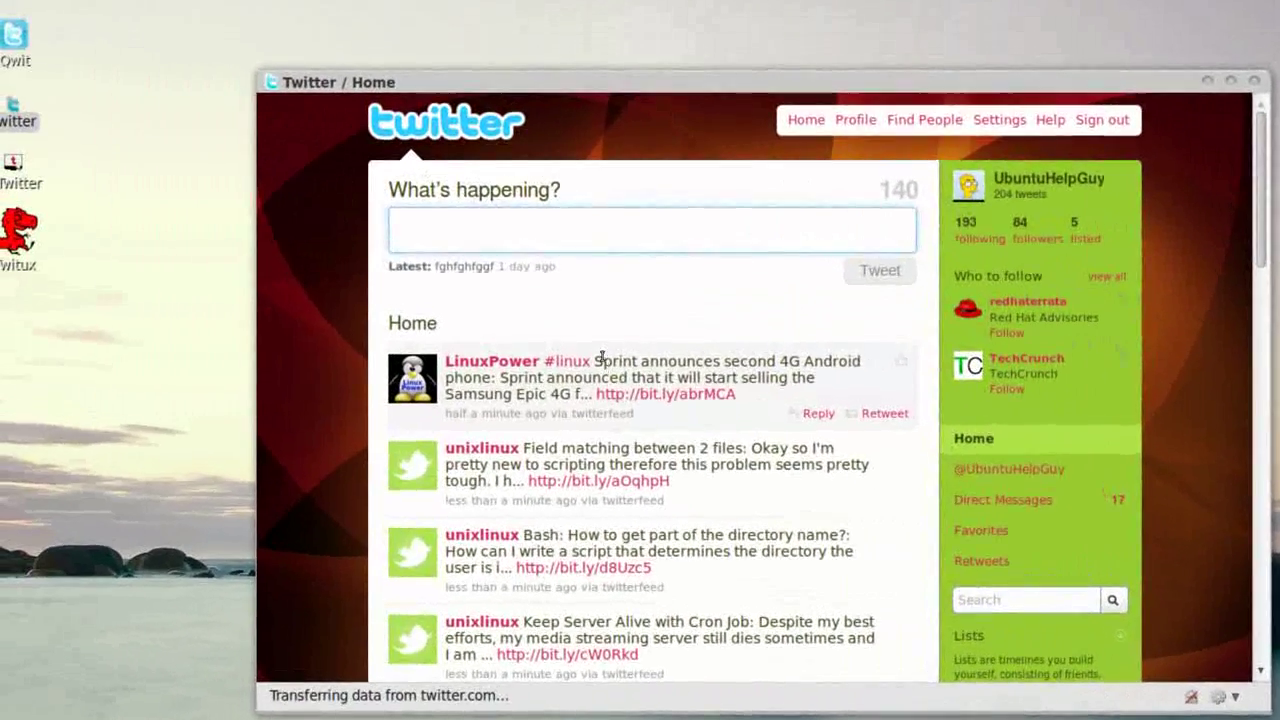
- Skim the Twitter home timeline, and review the Content and Advanced settings in the Prism preferences without changing them
{"action": "scroll", "coordinate": [617, 321], "scroll_direction": "down", "scroll_amount": 10}
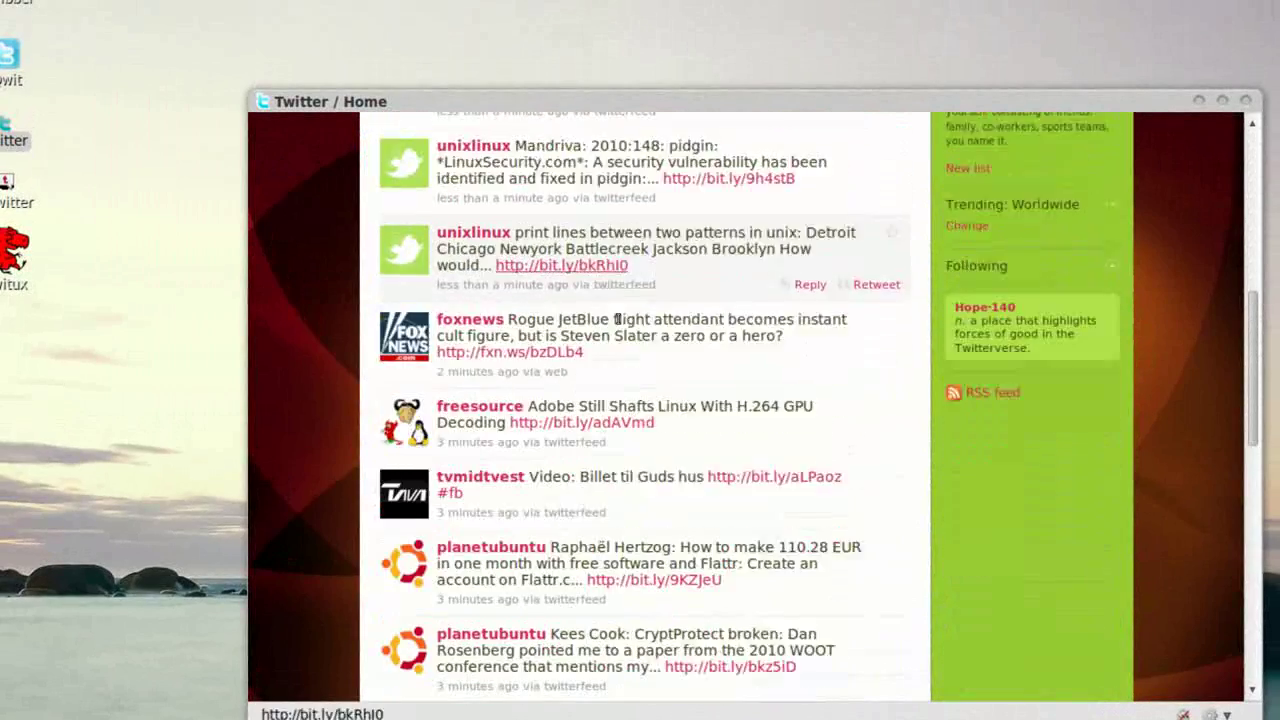
{"action": "scroll", "coordinate": [617, 321], "scroll_direction": "up", "scroll_amount": 3}
{"action": "scroll", "coordinate": [617, 321], "scroll_direction": "up", "scroll_amount": 5}
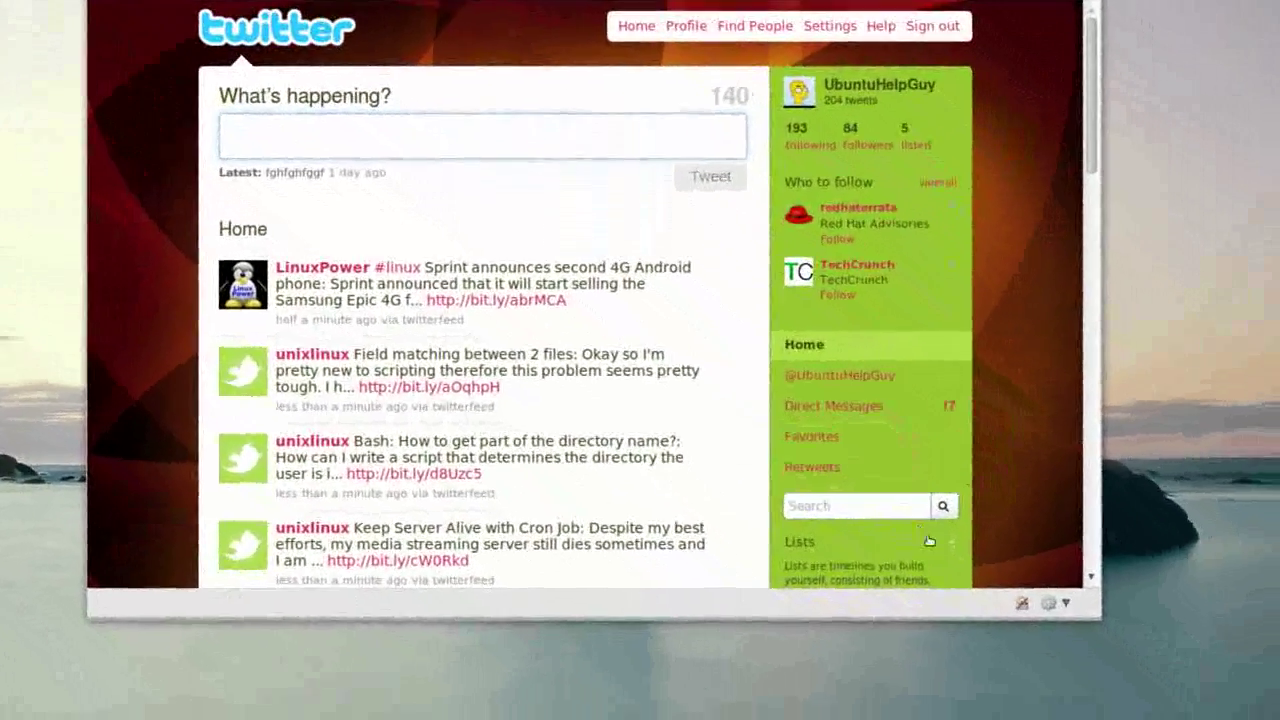
{"action": "left_click", "coordinate": [1048, 603]}
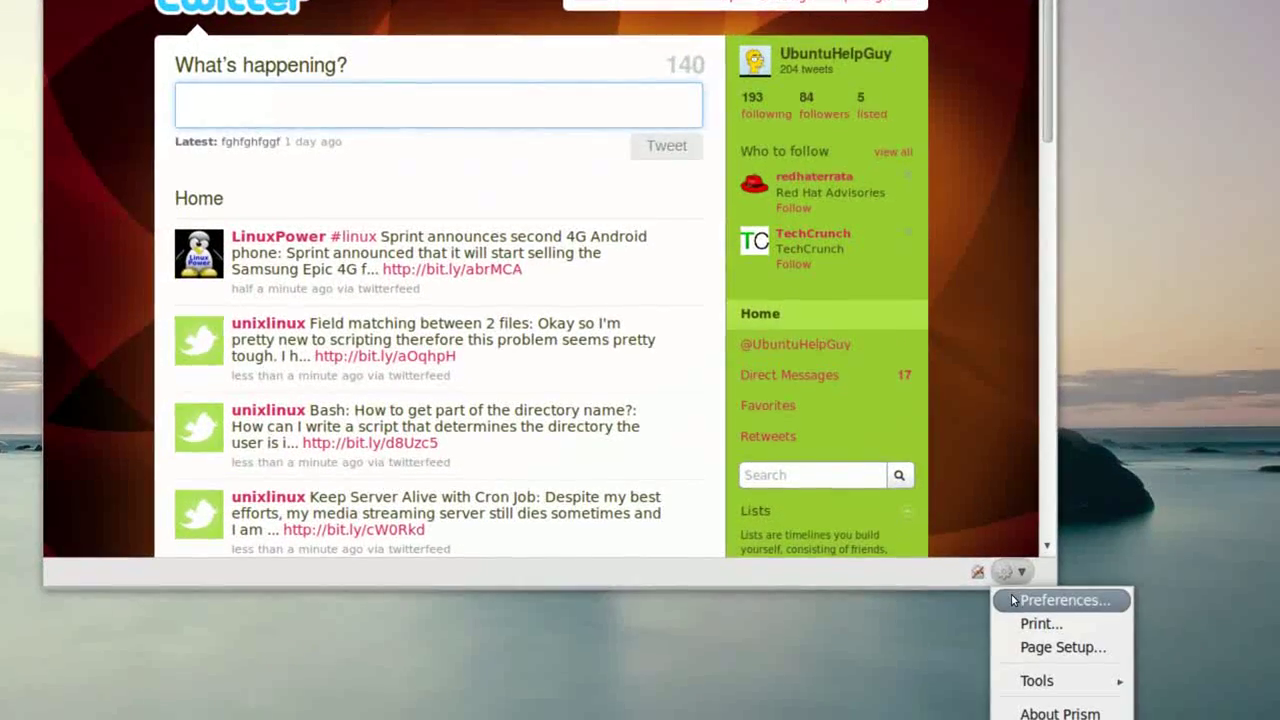
{"action": "left_click", "coordinate": [1013, 600]}
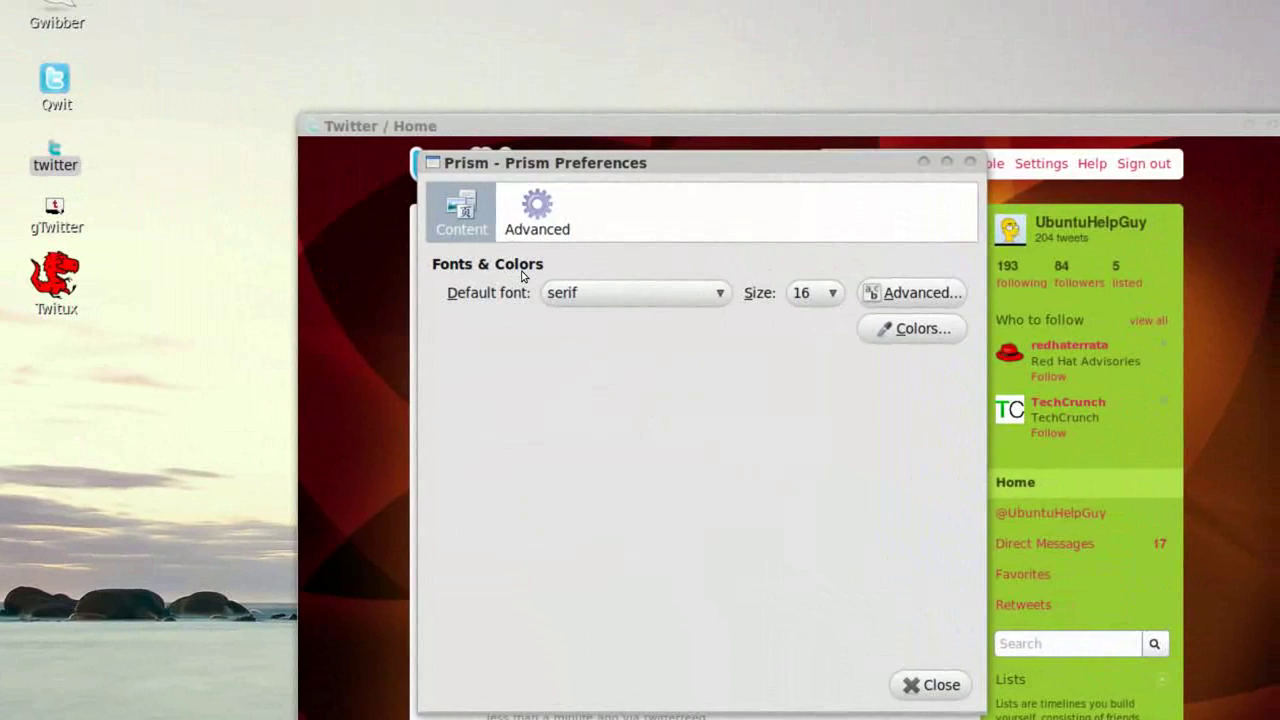
{"action": "left_click", "coordinate": [519, 220]}
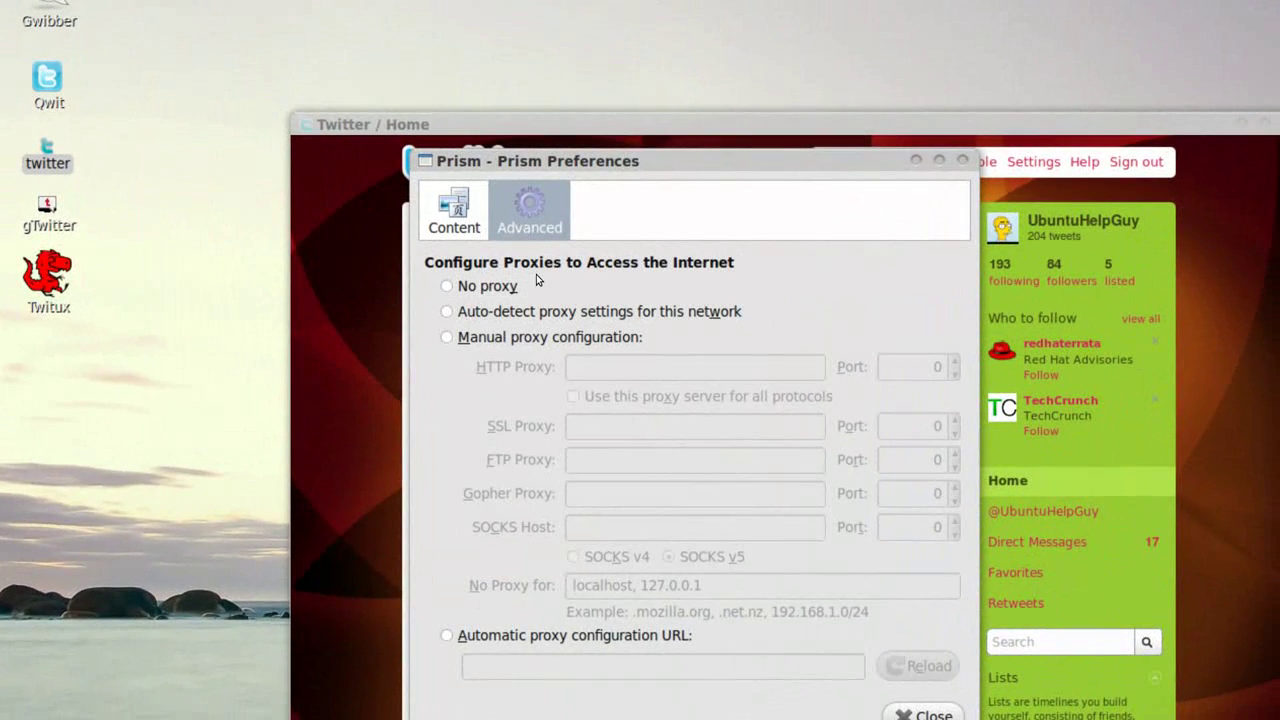
{"action": "left_click", "coordinate": [484, 234]}
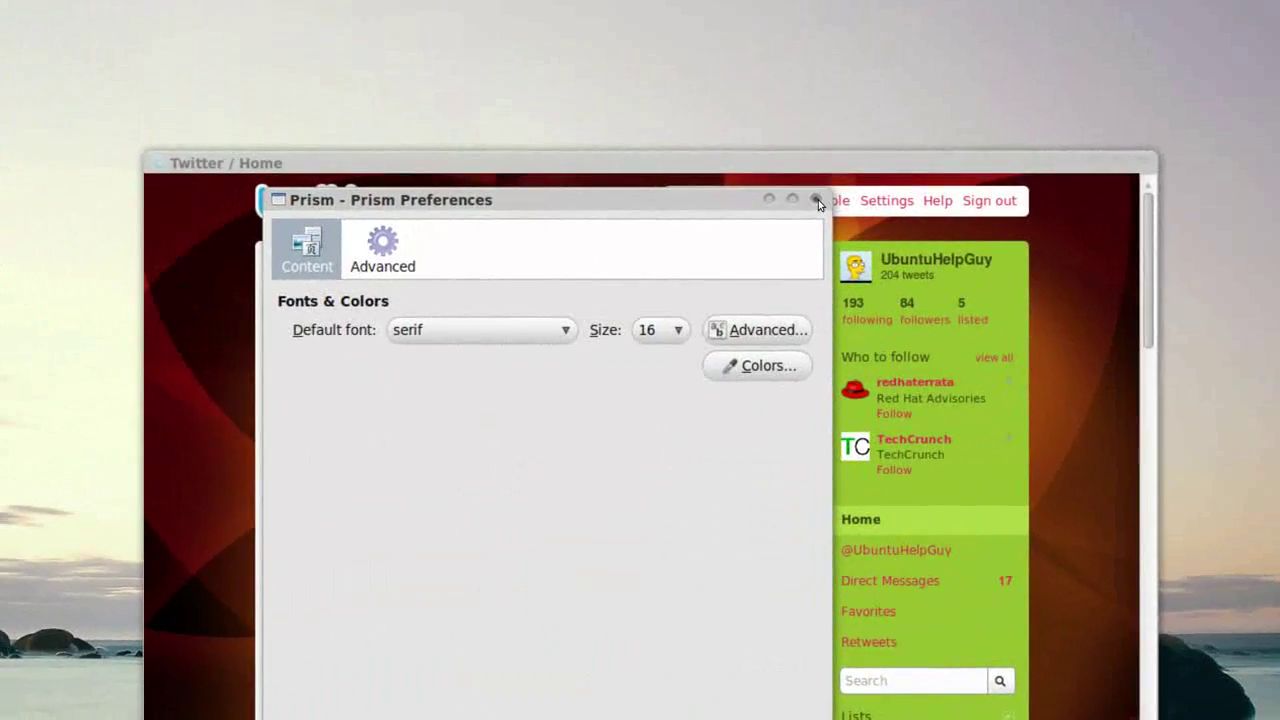
{"action": "left_click", "coordinate": [818, 204]}
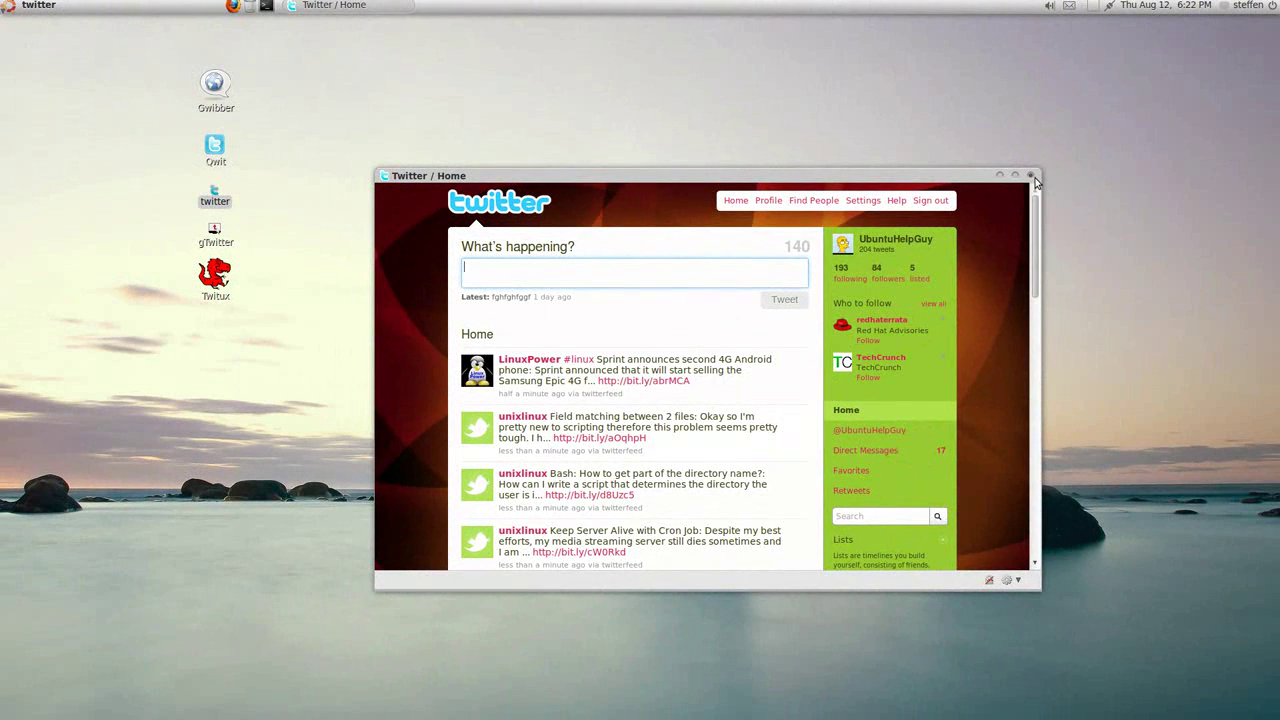
- Close the Twitter web app window
{"action": "left_click", "coordinate": [1031, 176]}
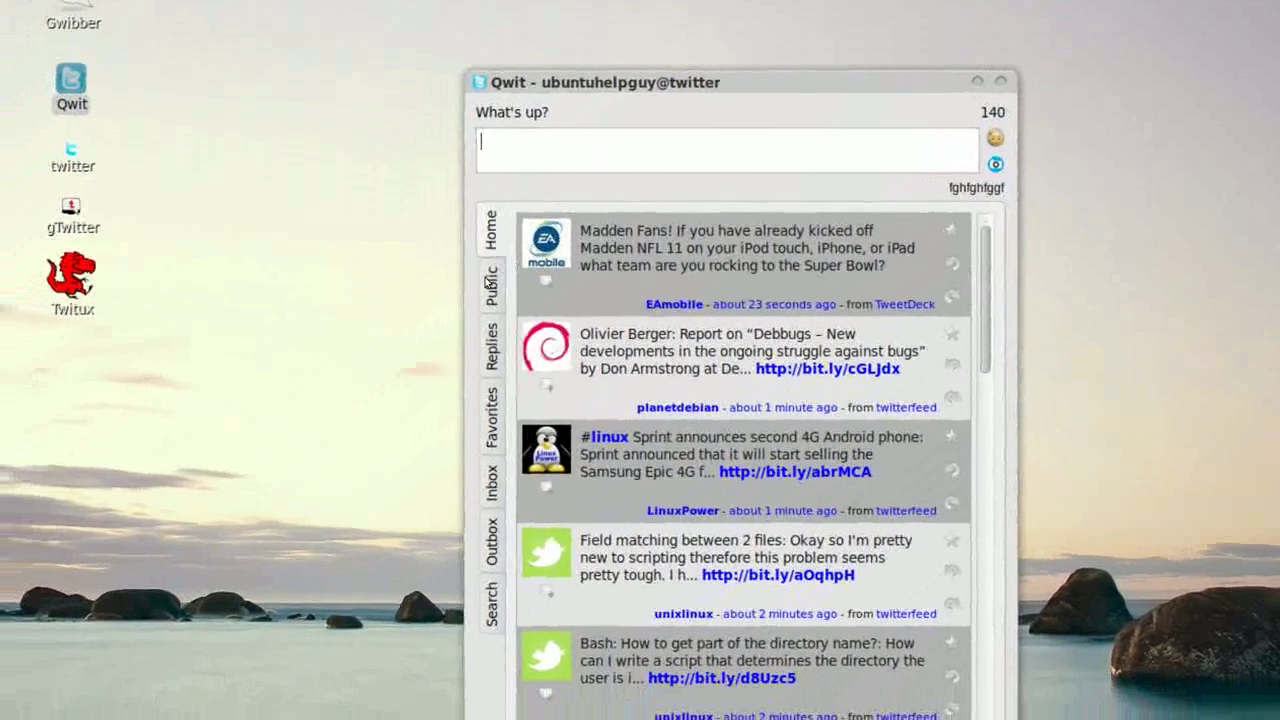
- Look through the Public, Replies, Favorites, Inbox, Outbox and Search views in Qwit
{"action": "left_click", "coordinate": [437, 328]}
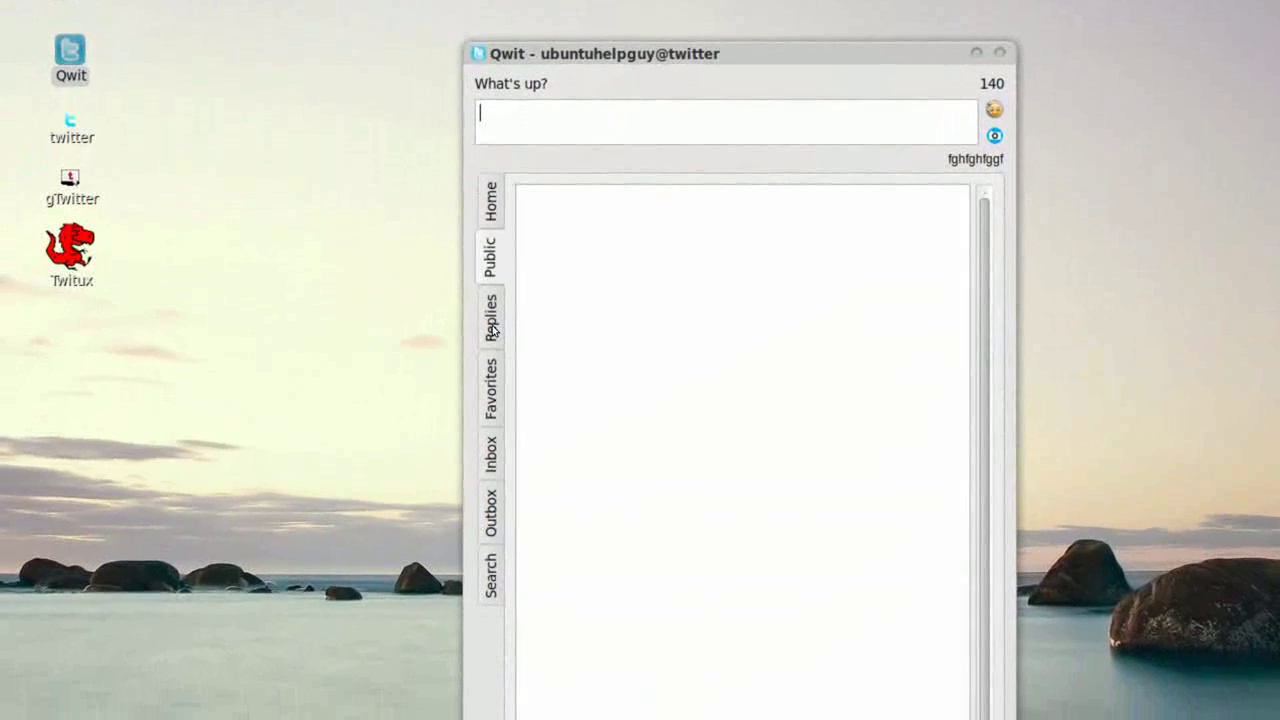
{"action": "left_click", "coordinate": [491, 318]}
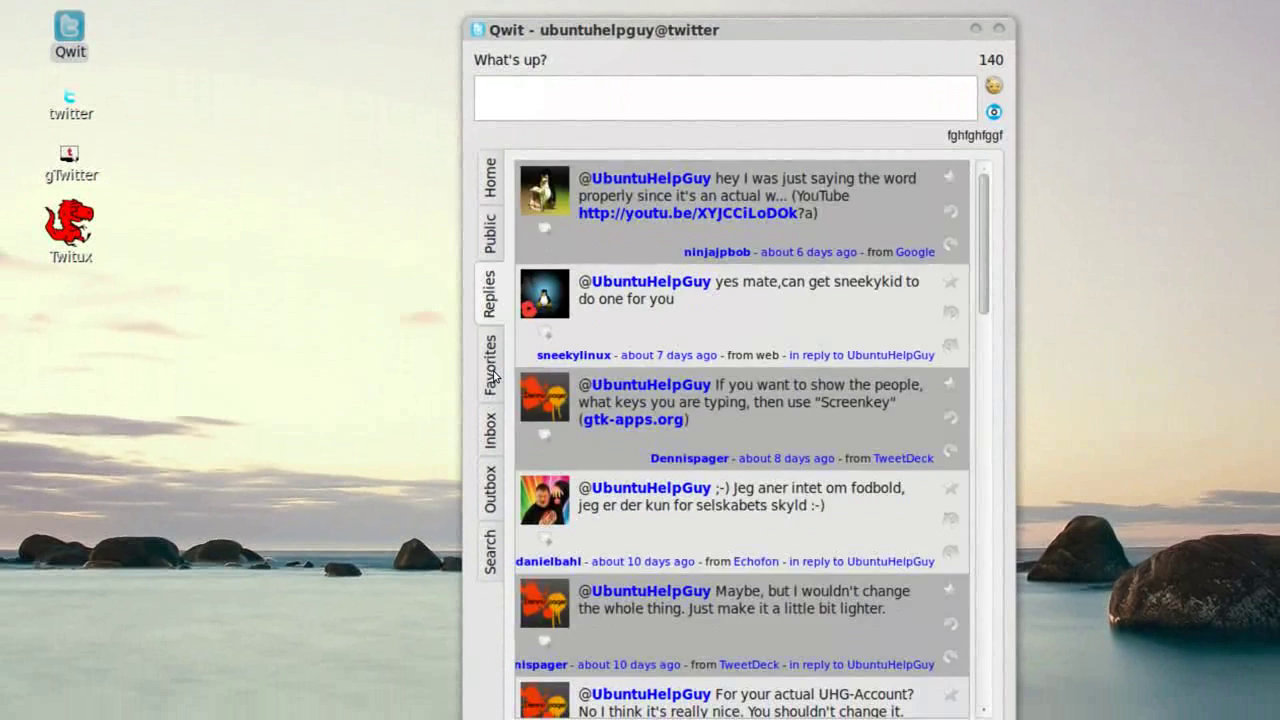
{"action": "left_click", "coordinate": [491, 388]}
{"action": "left_click", "coordinate": [493, 427]}
{"action": "left_click", "coordinate": [492, 467]}
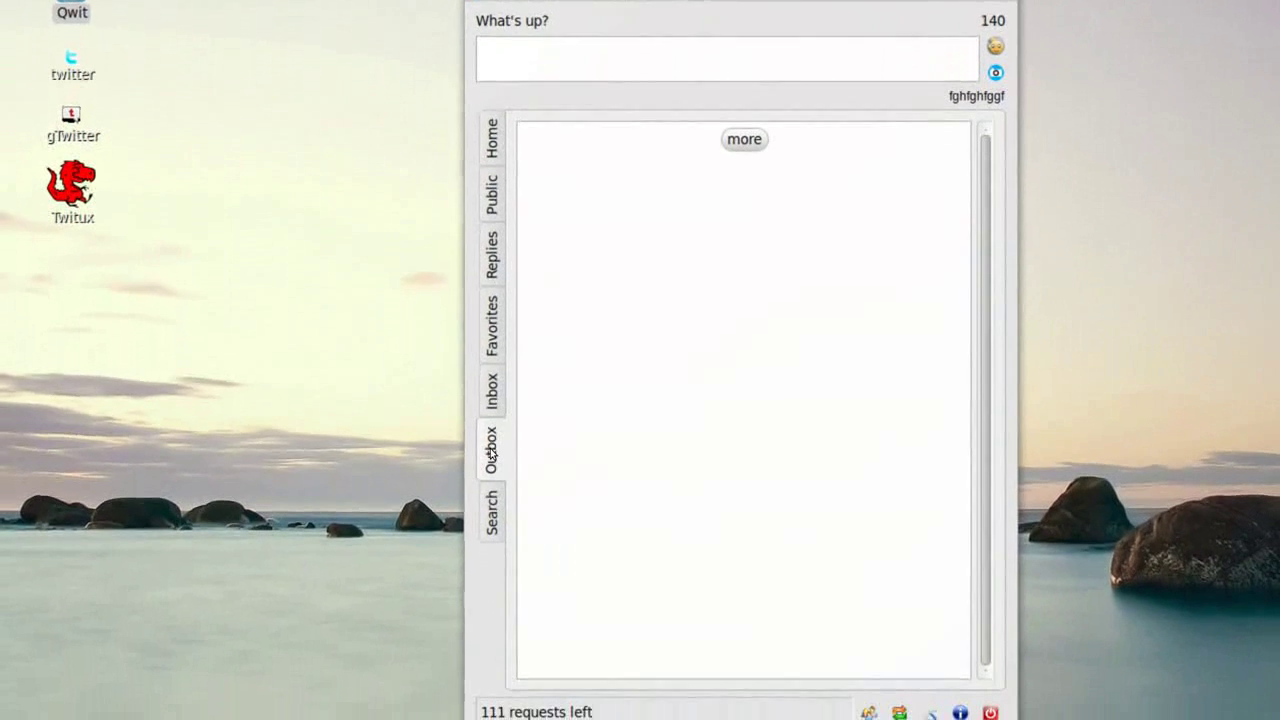
{"action": "left_click", "coordinate": [491, 490]}
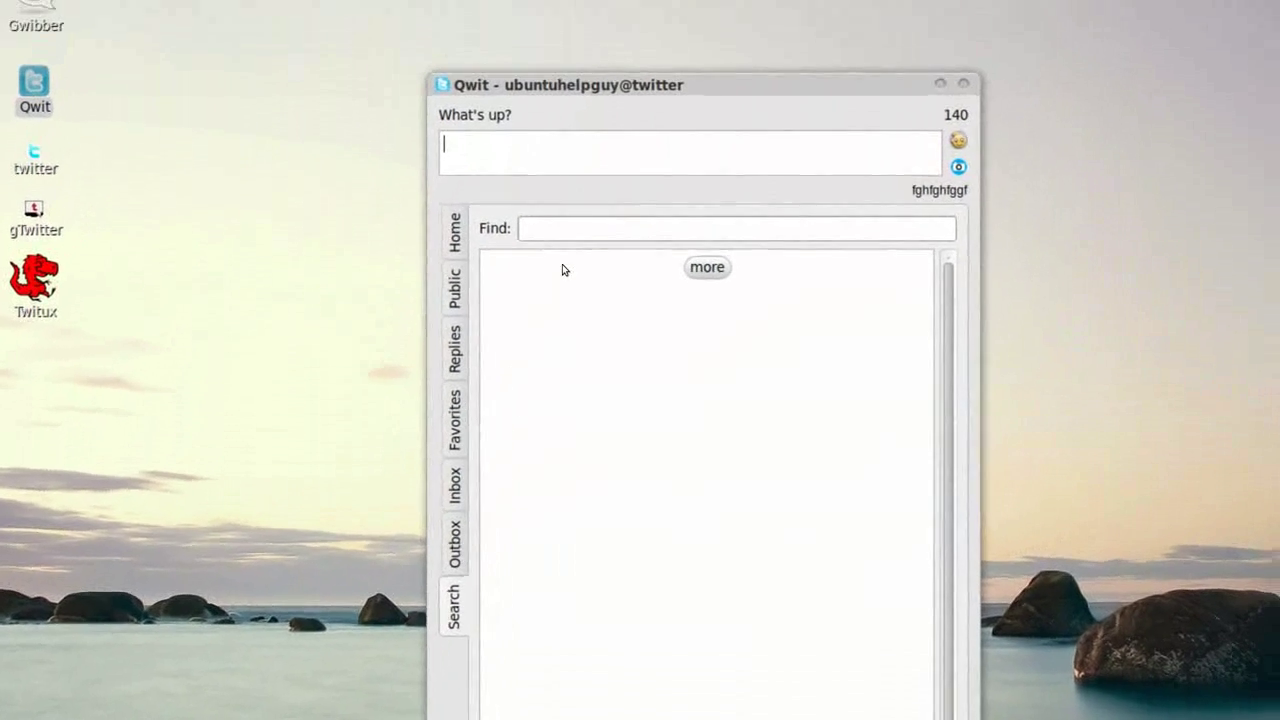
{"action": "left_click", "coordinate": [575, 228]}
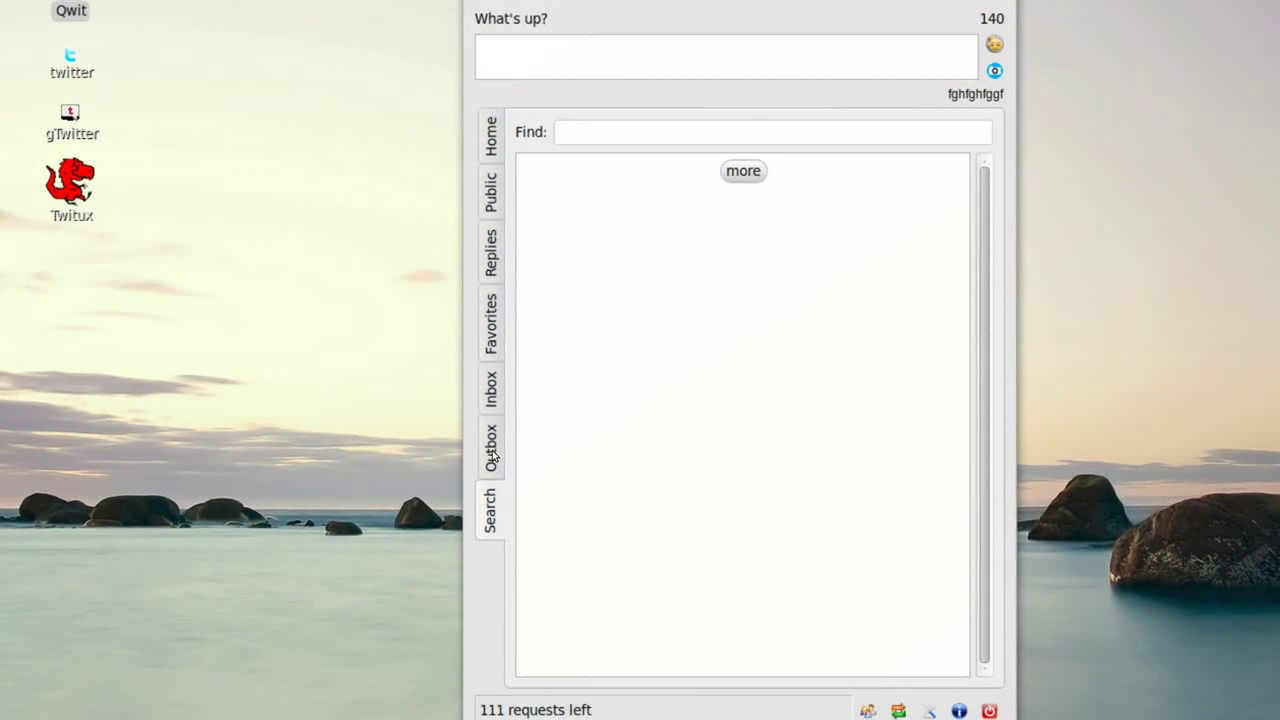
{"action": "left_click", "coordinate": [492, 455]}
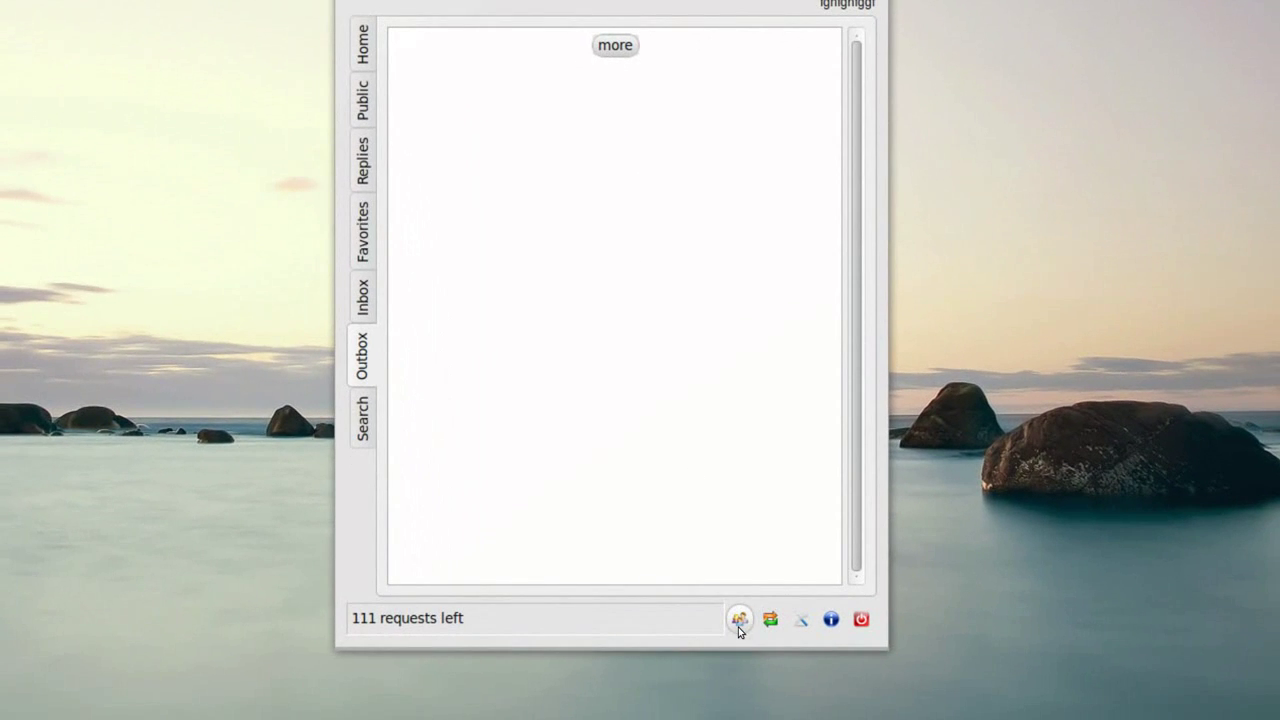
- Review the Friends, Followers and Blocks lists in Qwit's friends management and close the dialog
{"action": "left_click", "coordinate": [739, 627]}
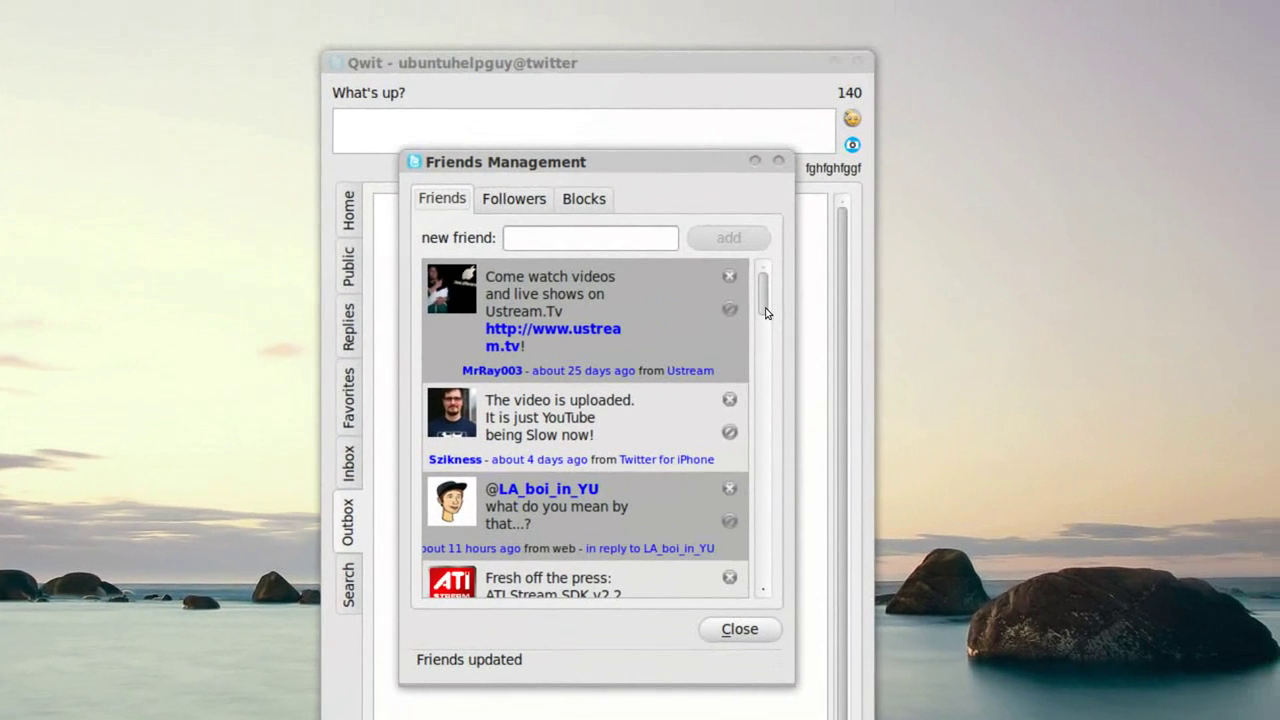
{"action": "left_click_drag", "start_coordinate": [828, 283], "coordinate": [767, 356]}
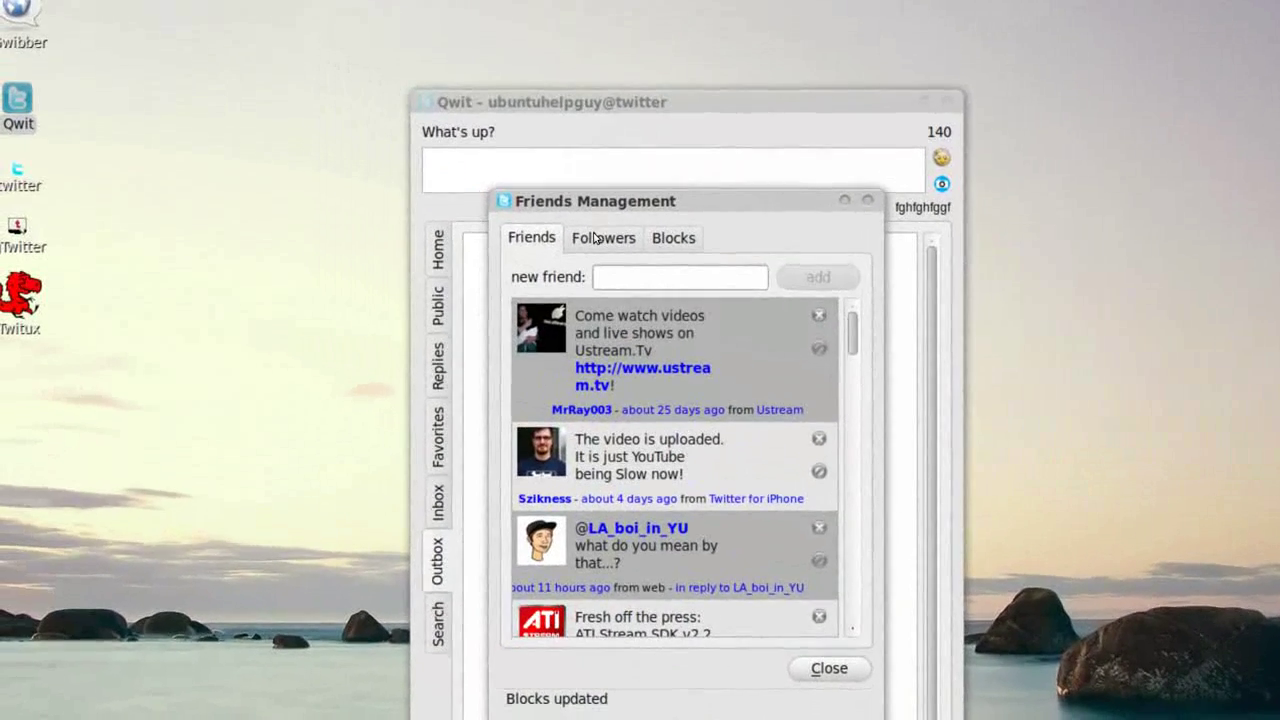
{"action": "left_click", "coordinate": [597, 240]}
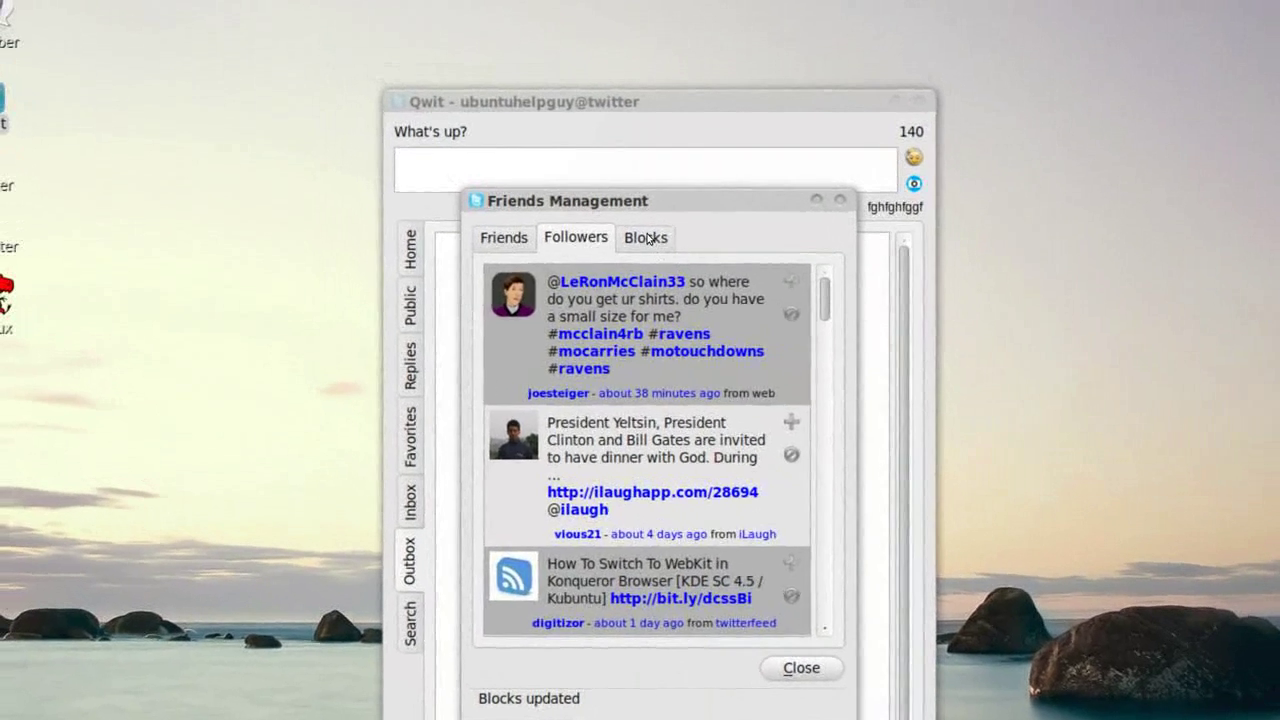
{"action": "left_click", "coordinate": [633, 218]}
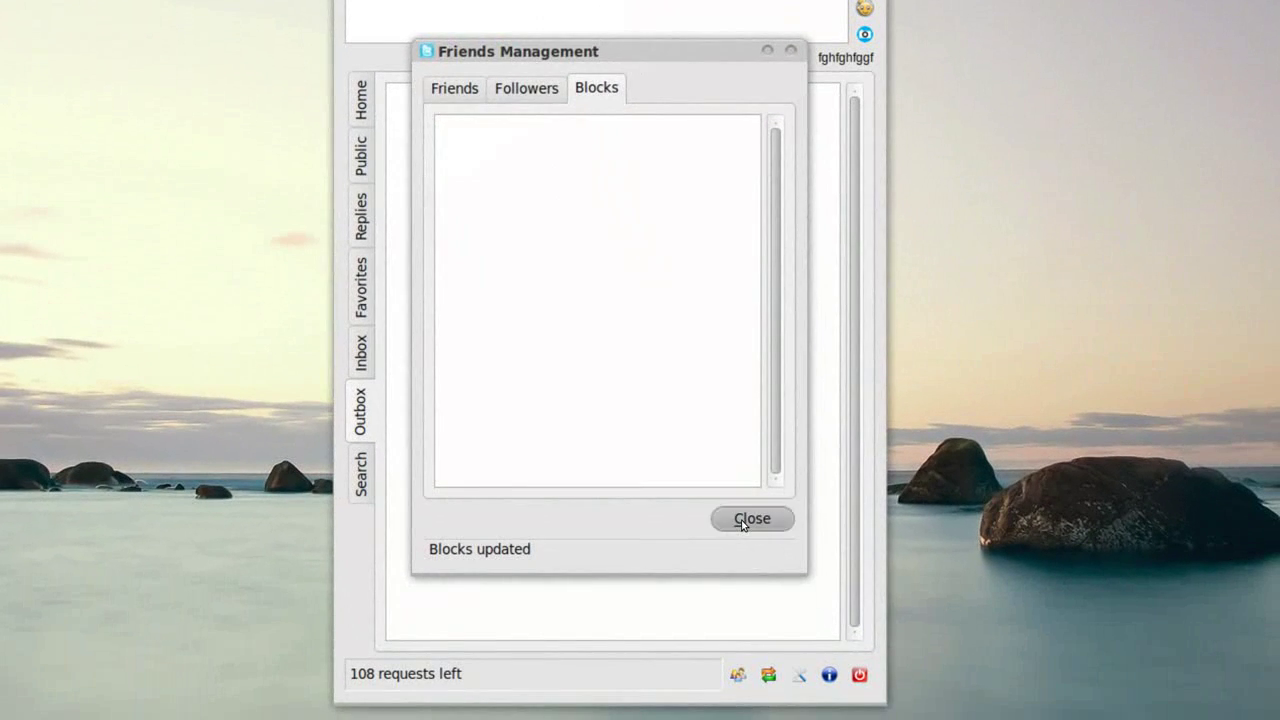
{"action": "left_click", "coordinate": [748, 519]}
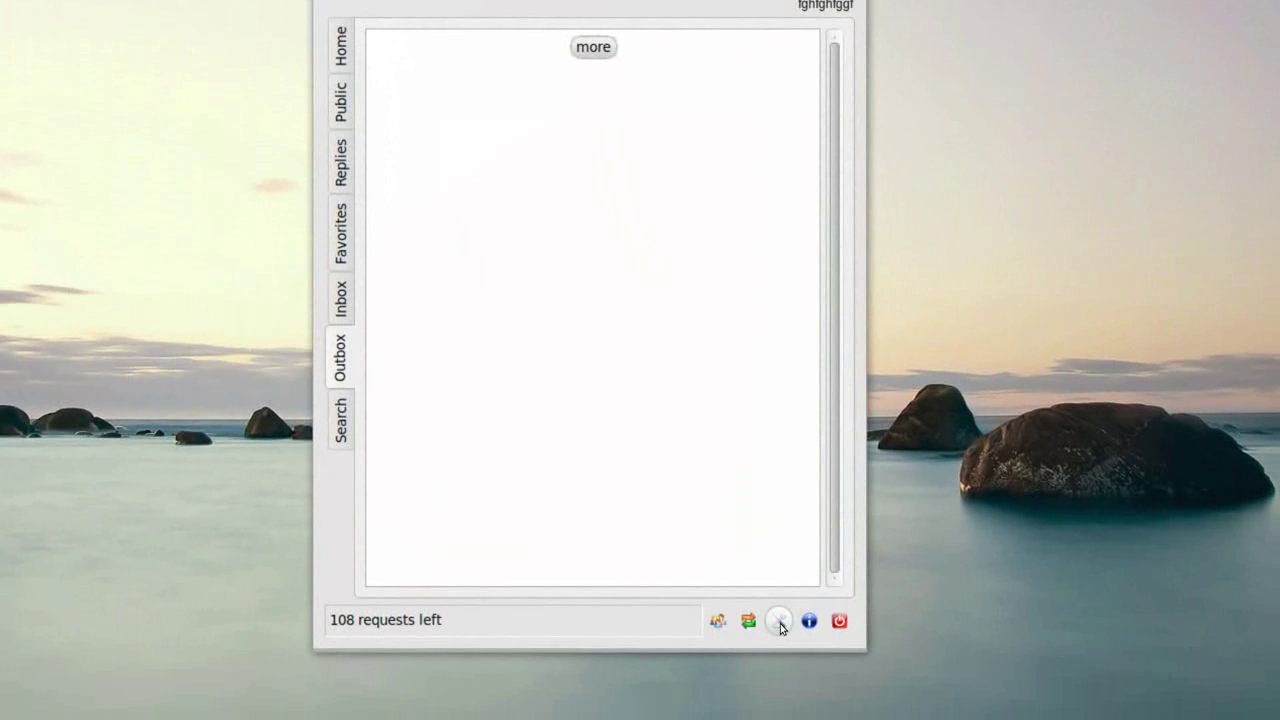
{"action": "left_click", "coordinate": [780, 622]}
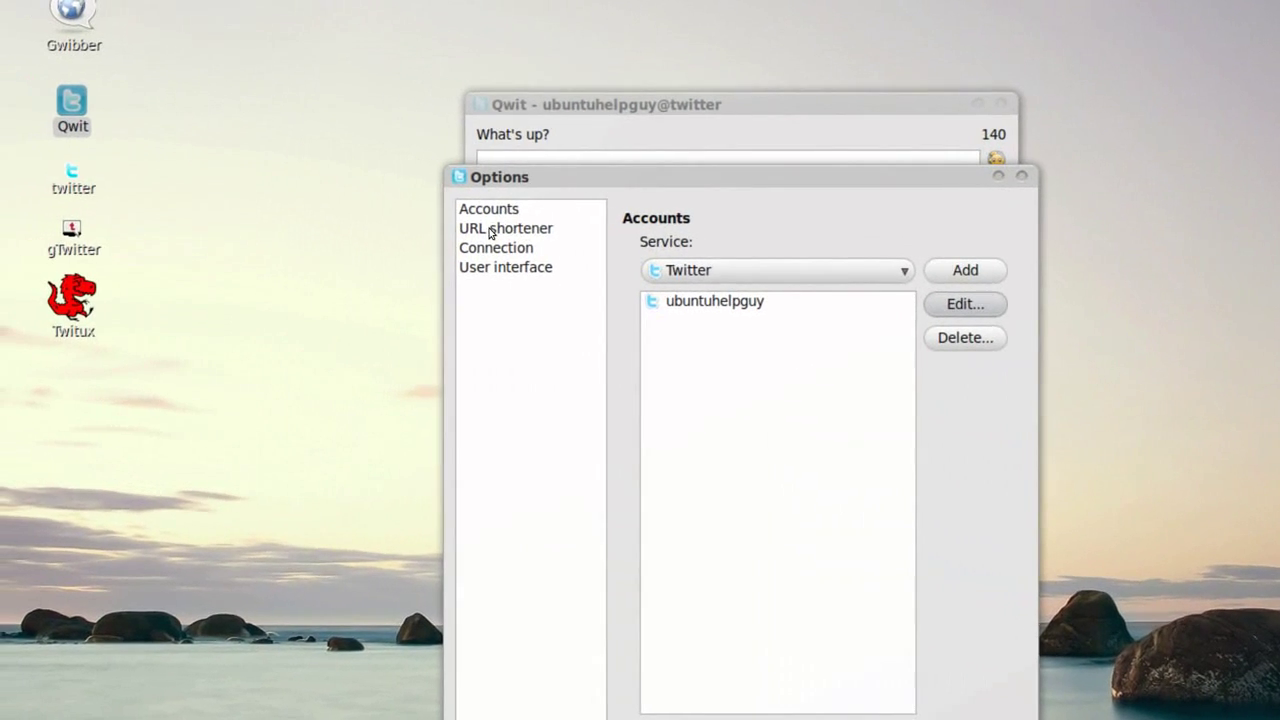
{"action": "left_click", "coordinate": [491, 233]}
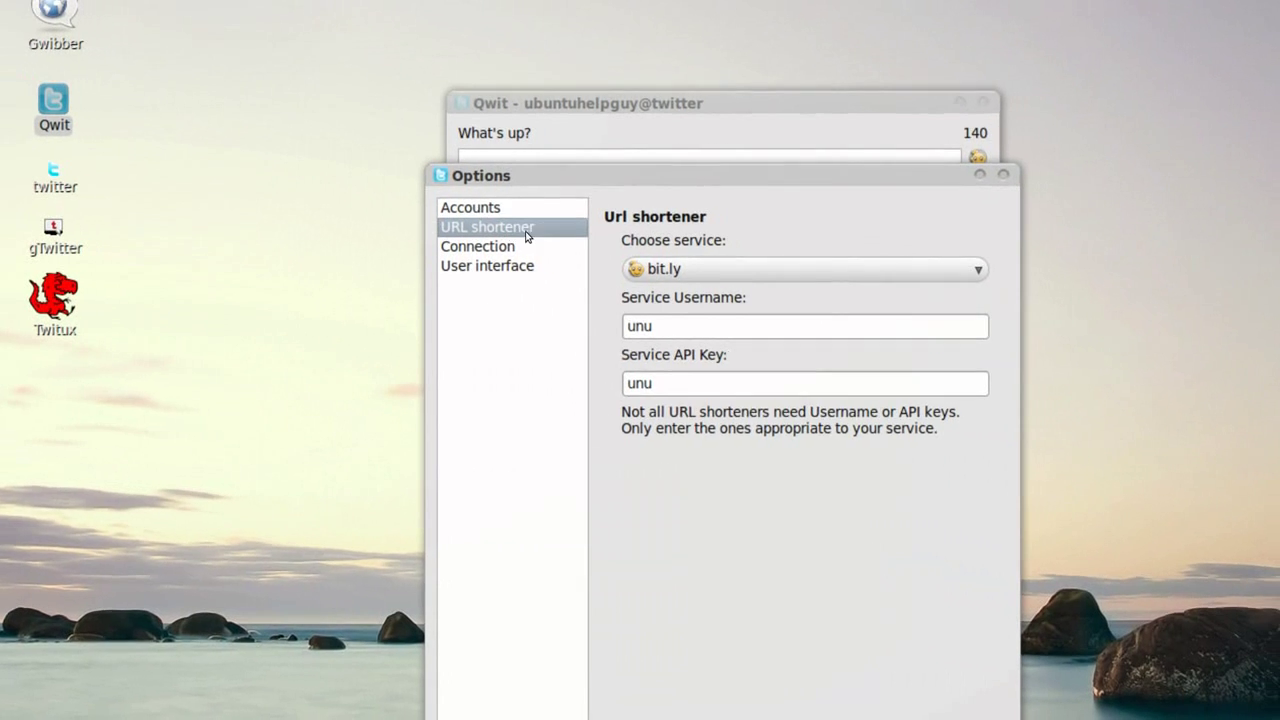
{"action": "left_click", "coordinate": [622, 262]}
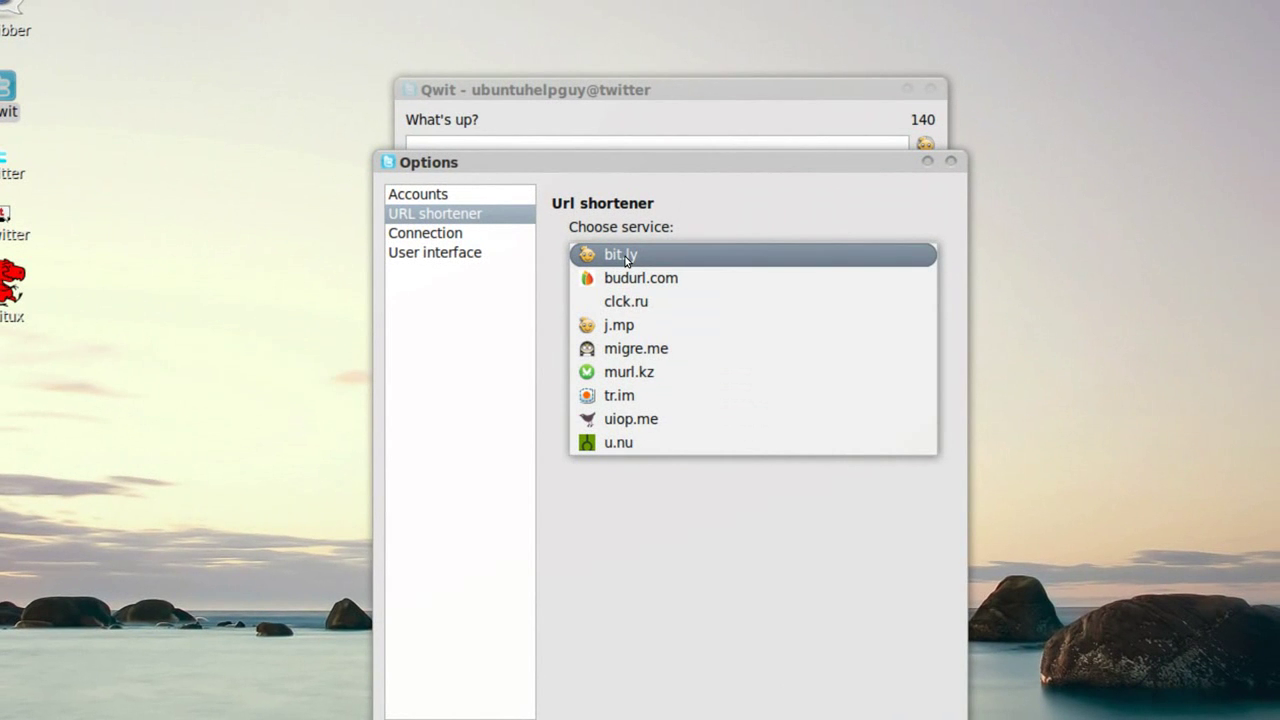
{"action": "left_click", "coordinate": [627, 259]}
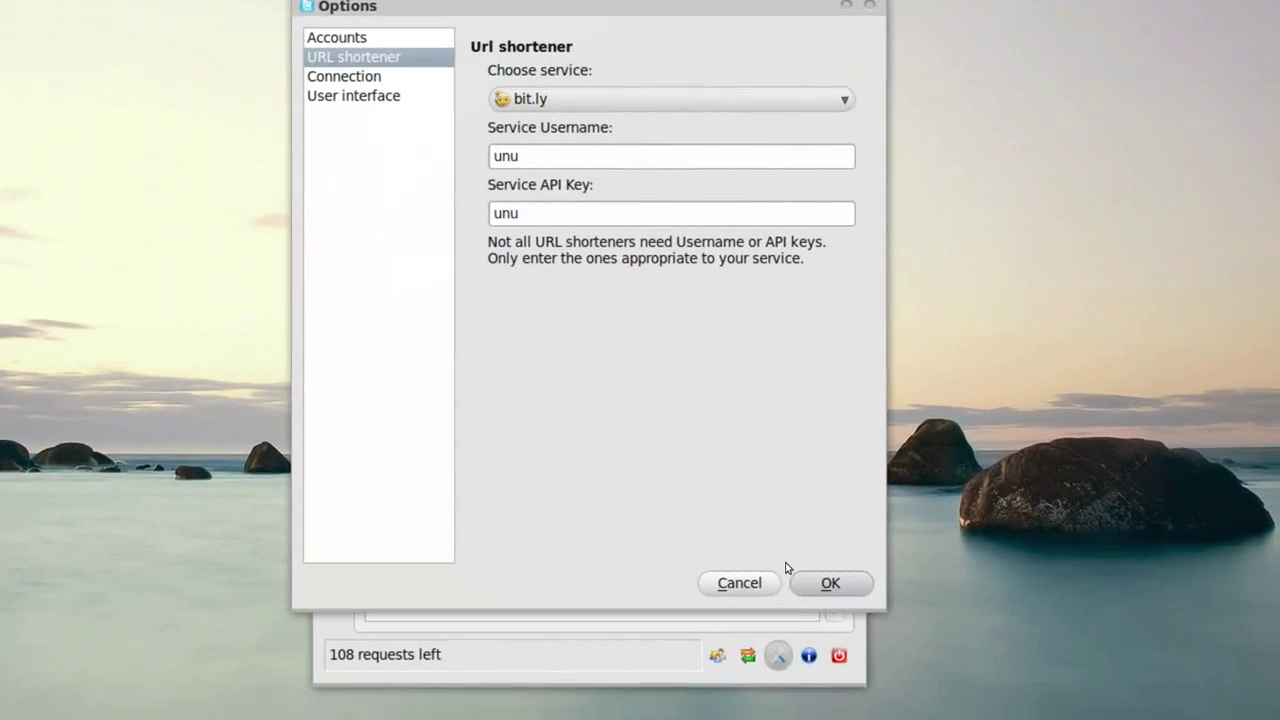
{"action": "left_click", "coordinate": [805, 580]}
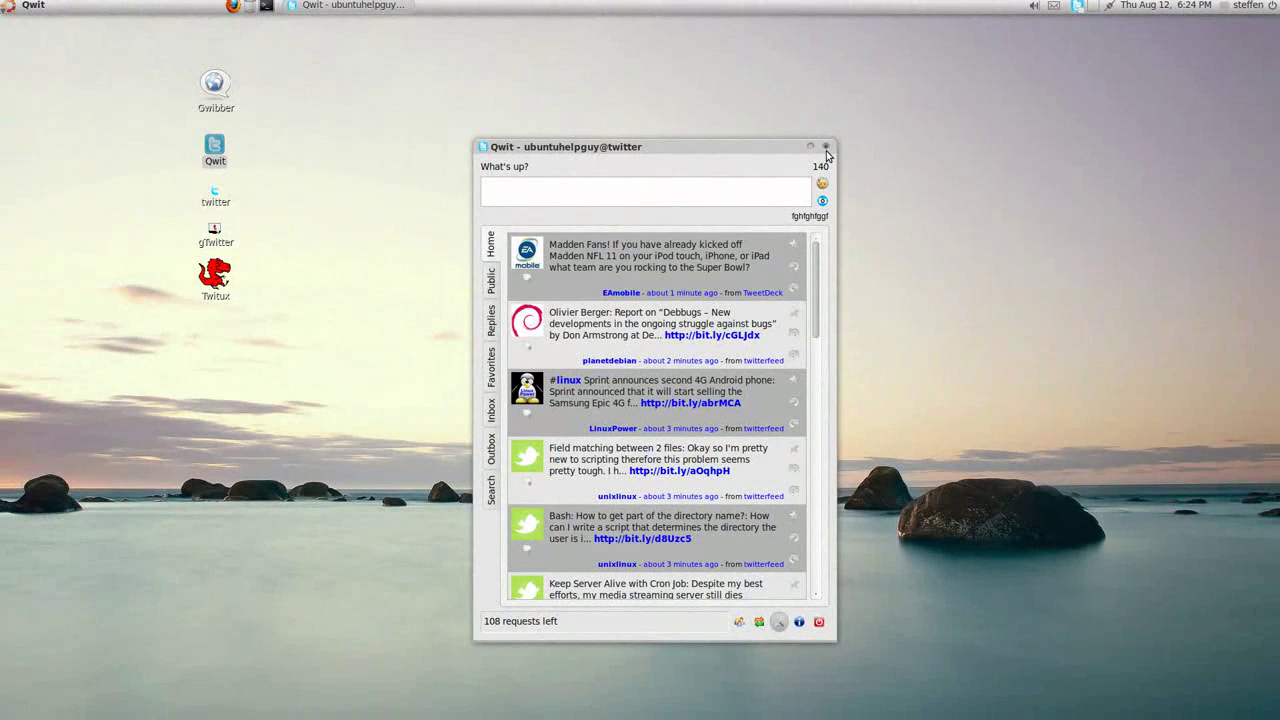
- Close the Qwit window and quit the program completely
{"action": "left_click", "coordinate": [825, 147]}
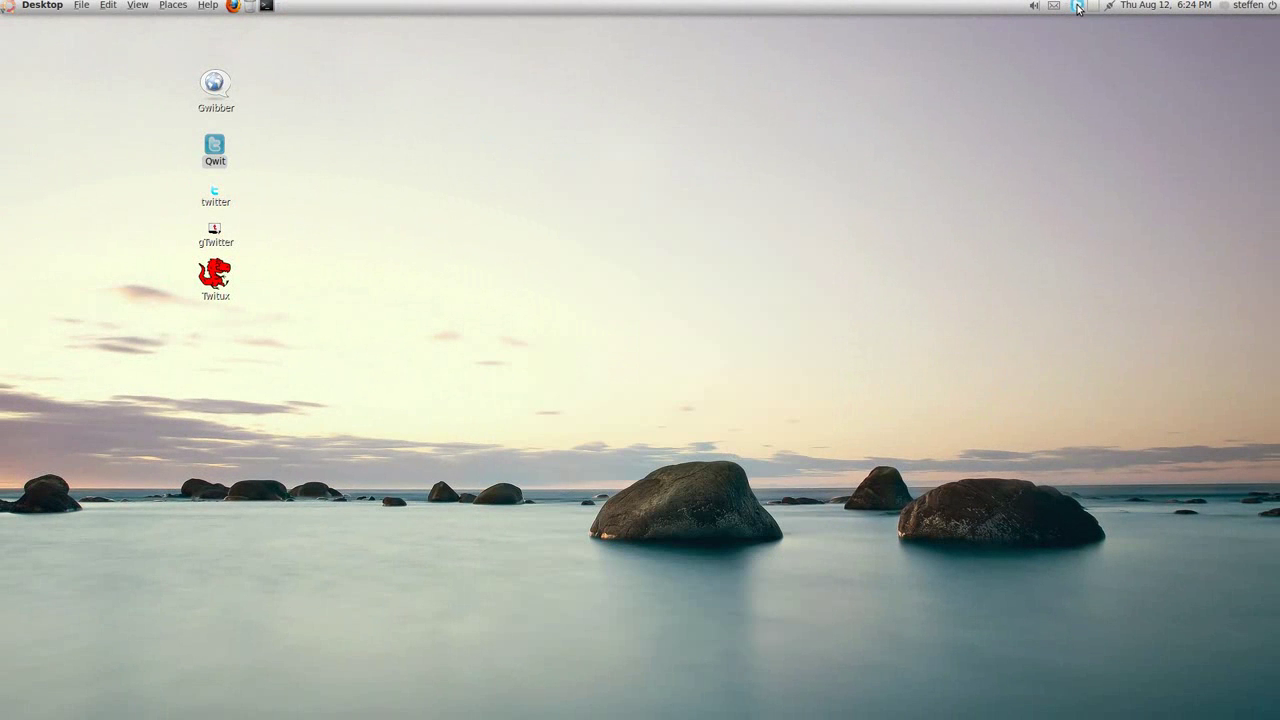
{"action": "right_click", "coordinate": [1078, 8]}
{"action": "left_click", "coordinate": [1091, 39]}
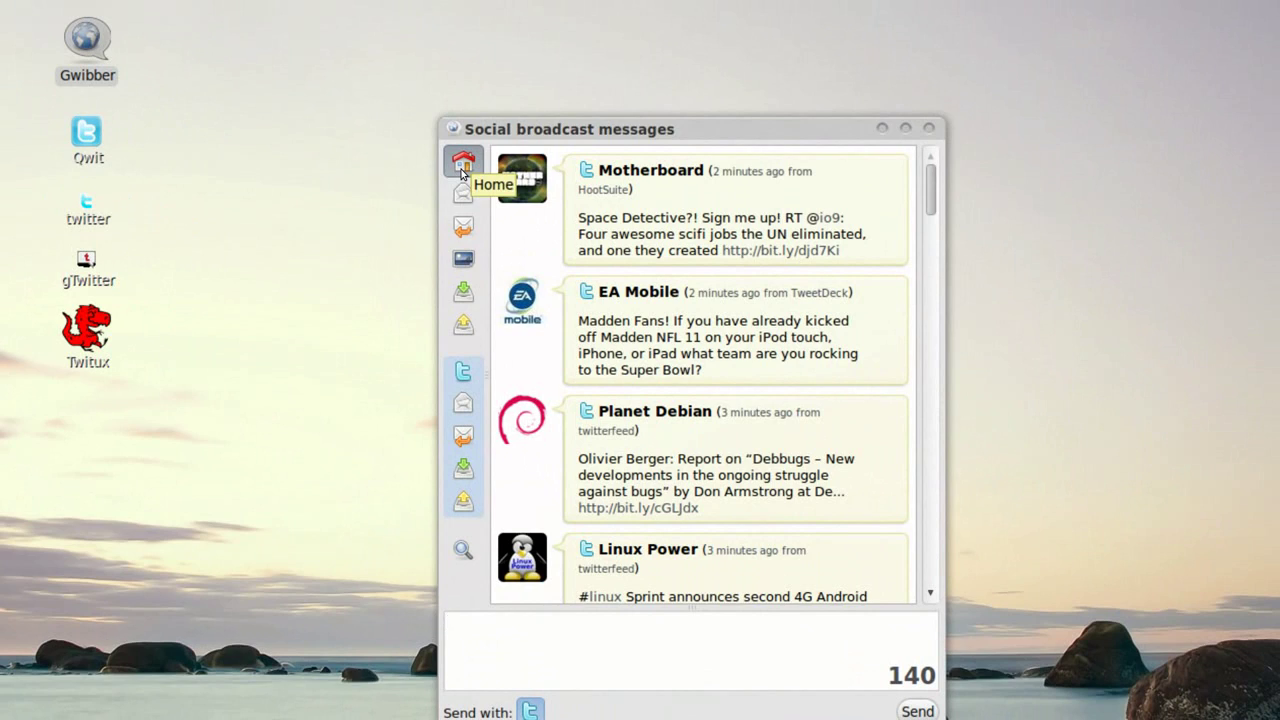
- Look through Gwibber's replies and search views, return to the home stream, and close the window
{"action": "left_click", "coordinate": [461, 210]}
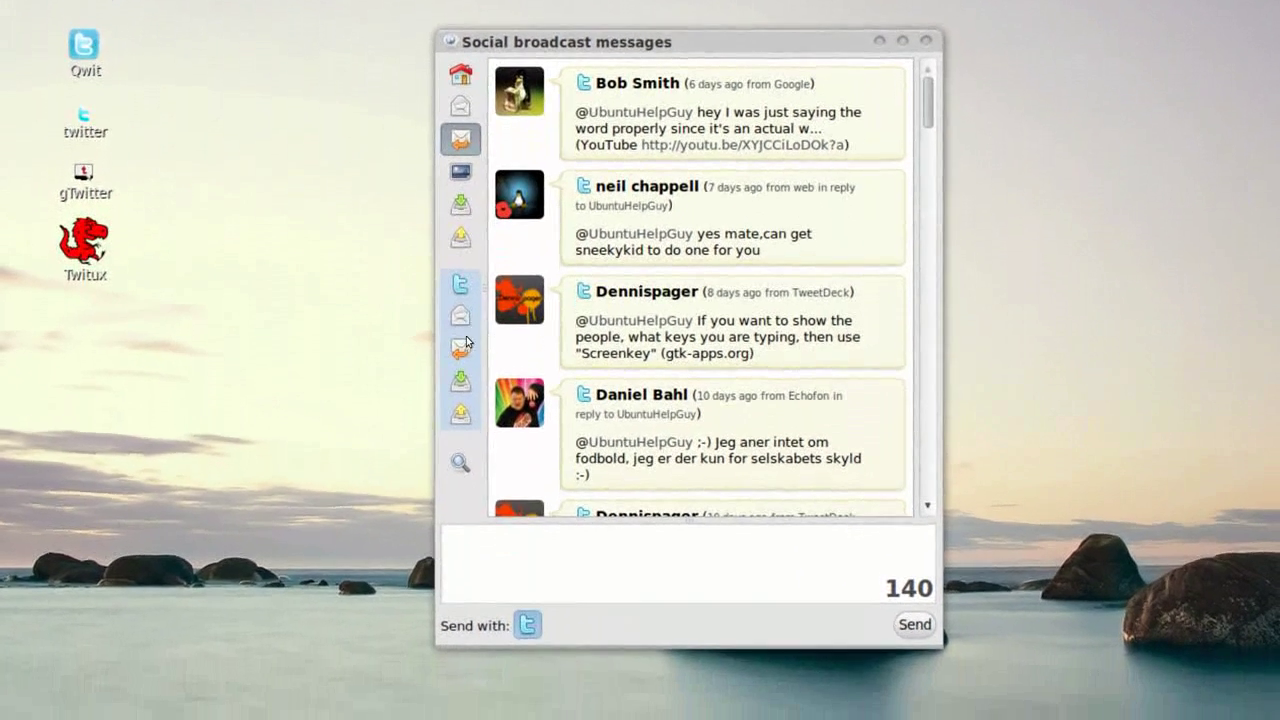
{"action": "left_click", "coordinate": [460, 428]}
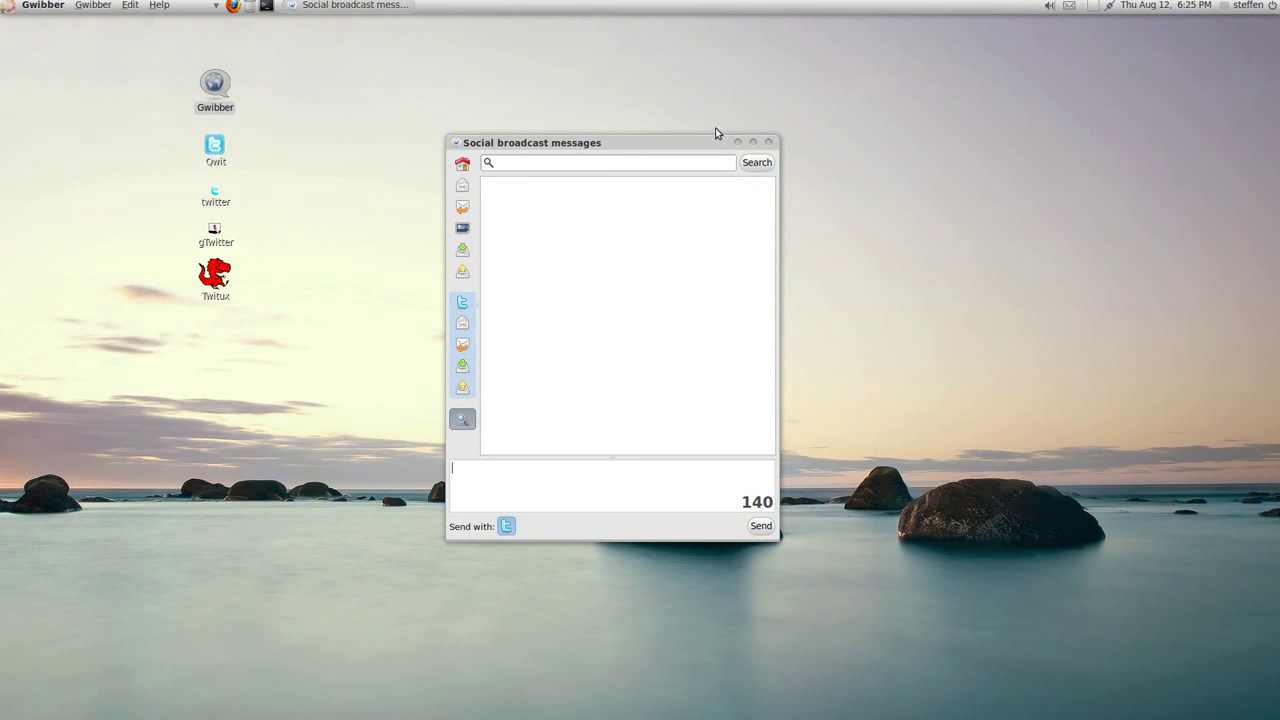
{"action": "left_click", "coordinate": [464, 170]}
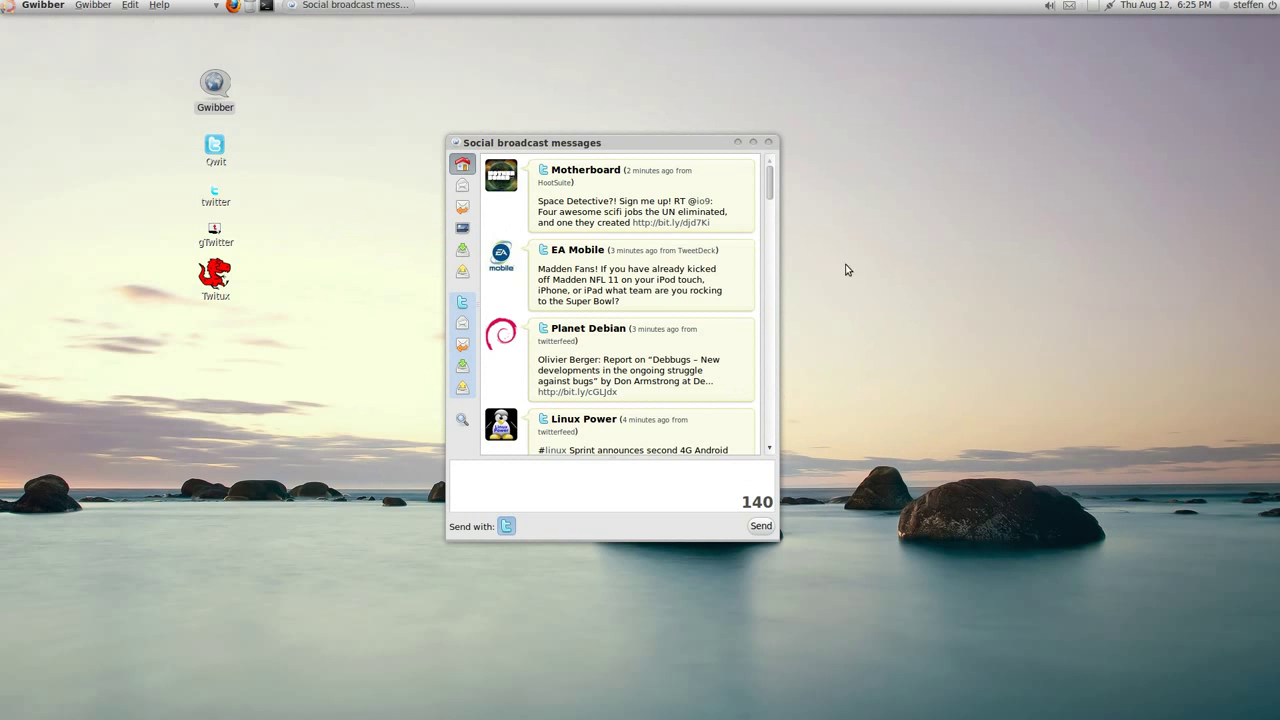
{"action": "left_click", "coordinate": [768, 143]}
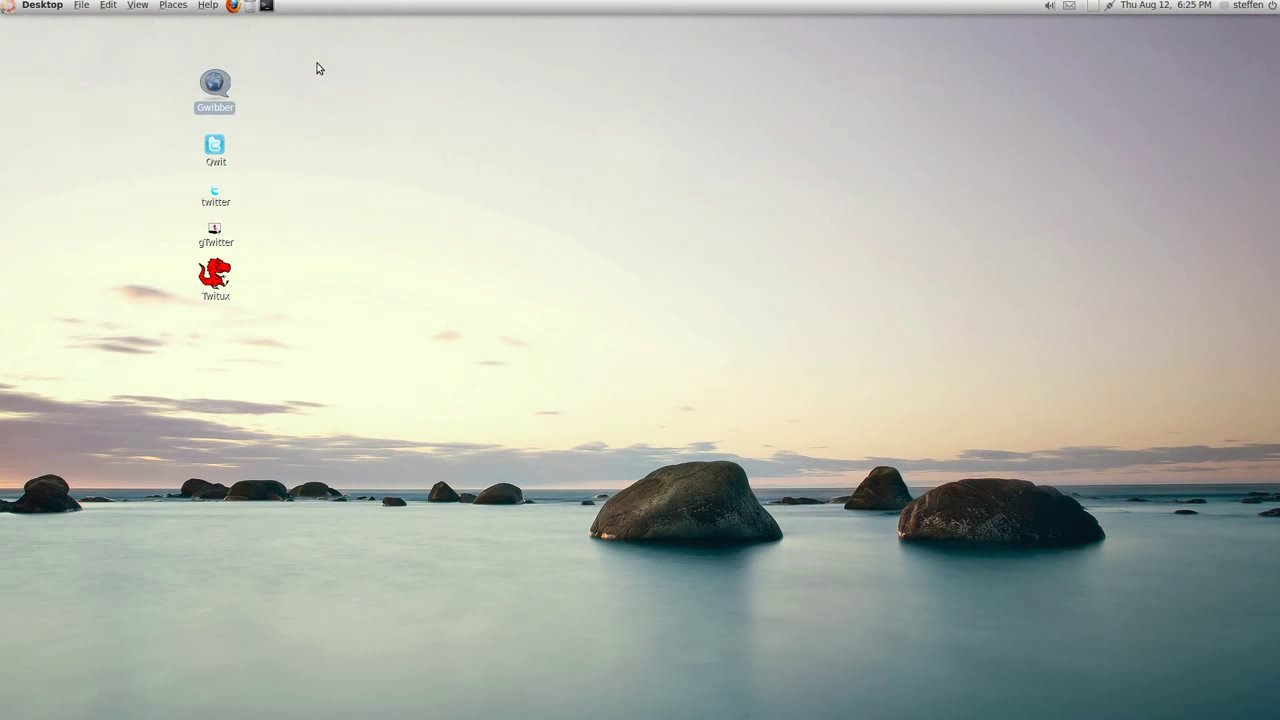
{"action": "left_click_drag", "start_coordinate": [317, 62], "coordinate": [152, 315]}
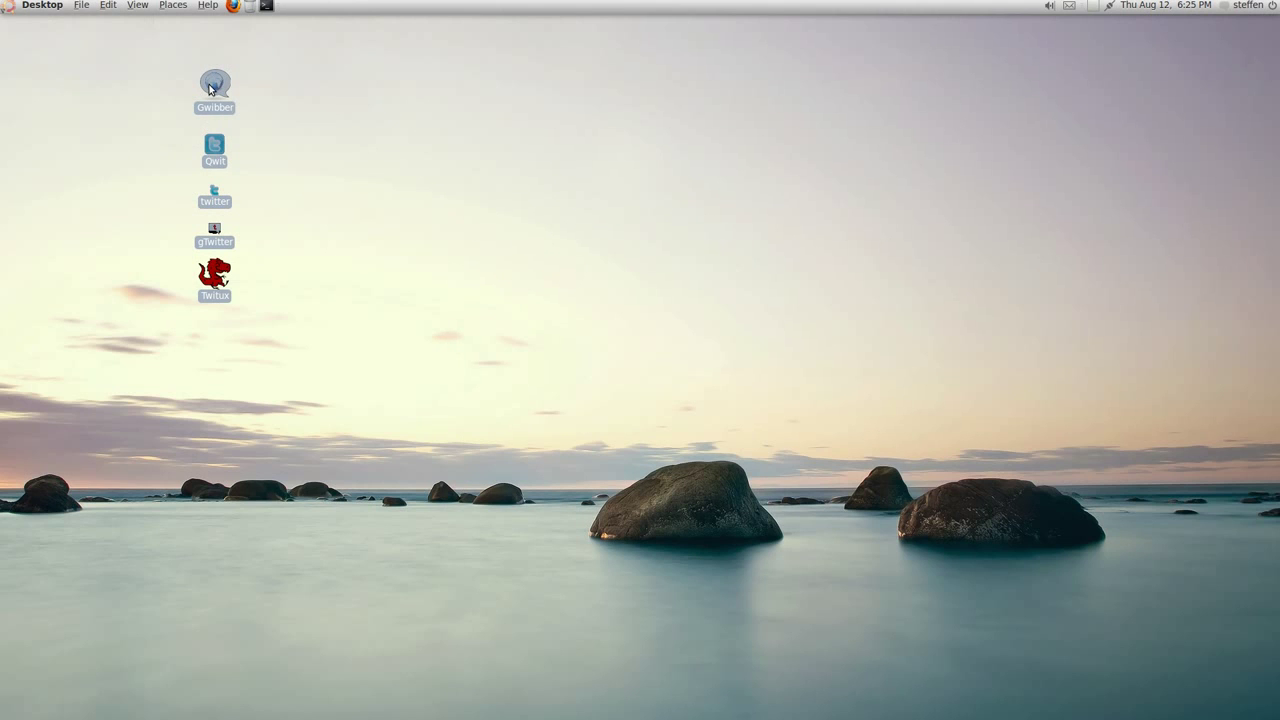
{"action": "left_click", "coordinate": [390, 217]}
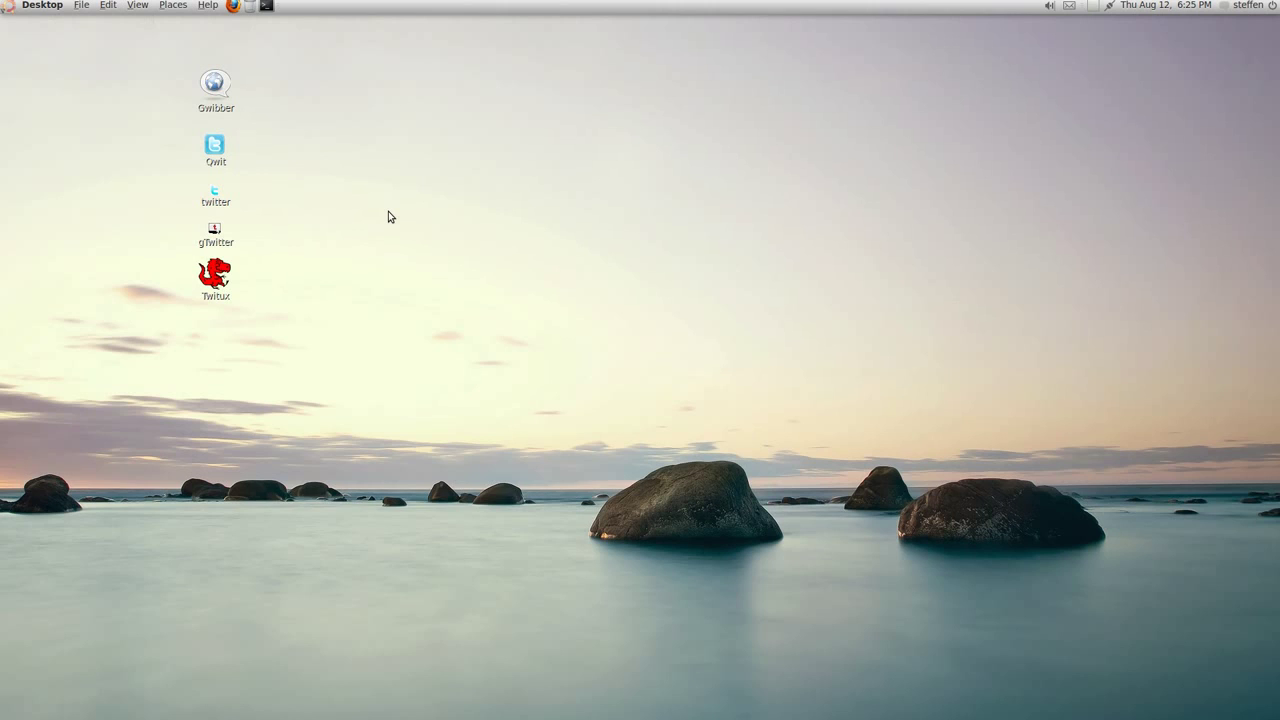